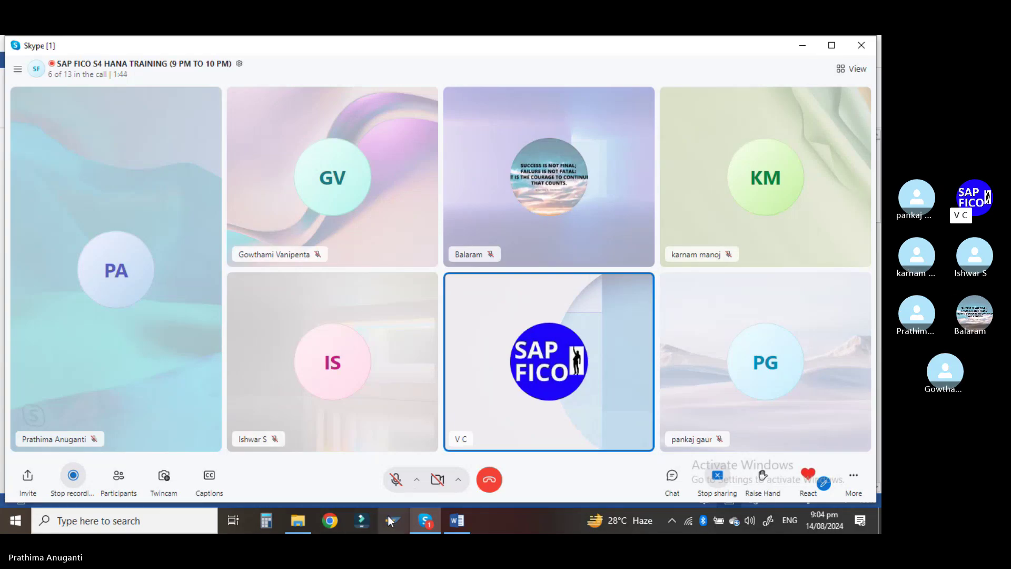
- Switch to SAP Logon, maximize its window and log on to the NEW HANA 2022 connection
left_click(390, 522)
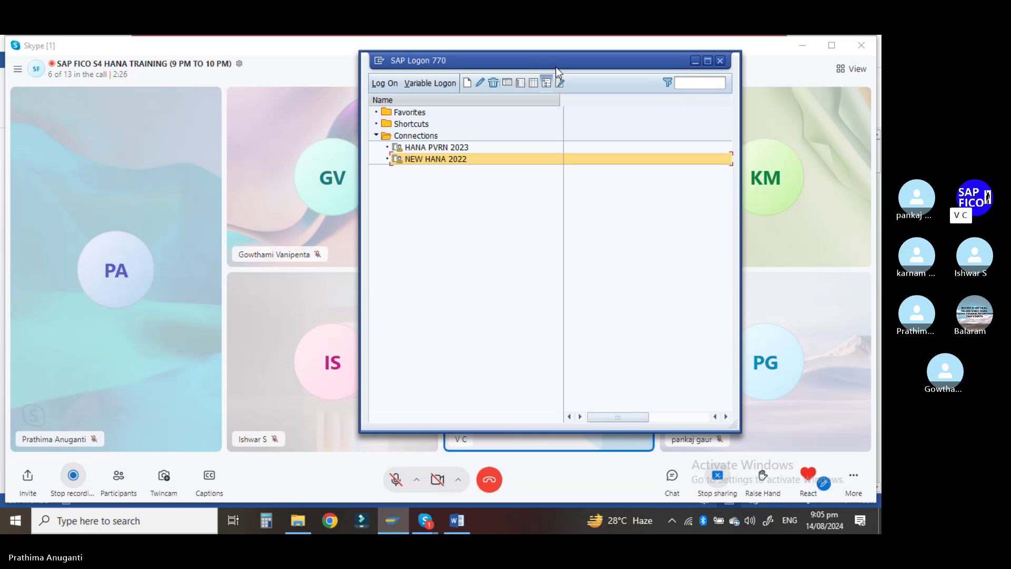
left_click_drag(555, 67, 421, 481)
left_click(561, 474)
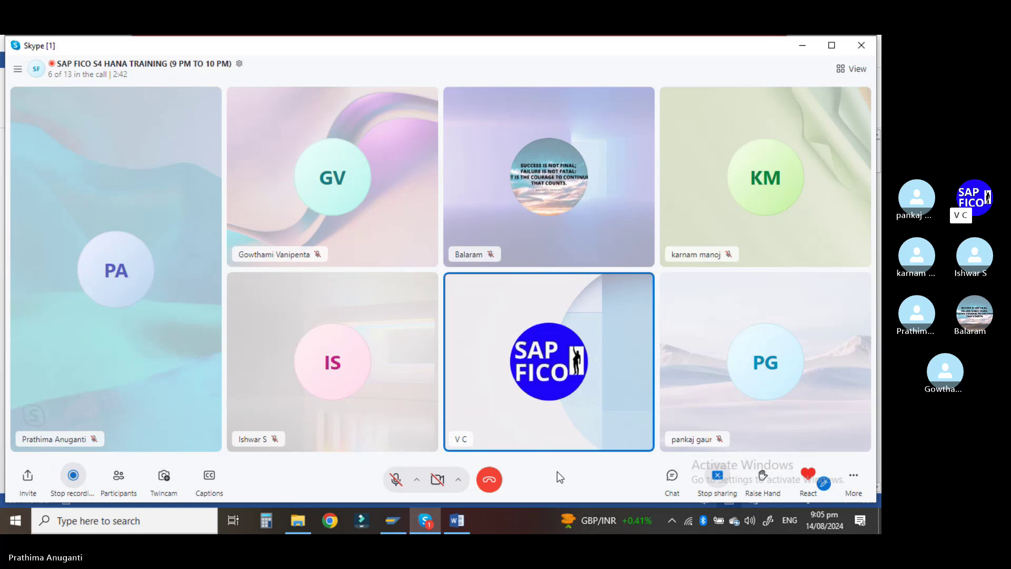
left_click(397, 532)
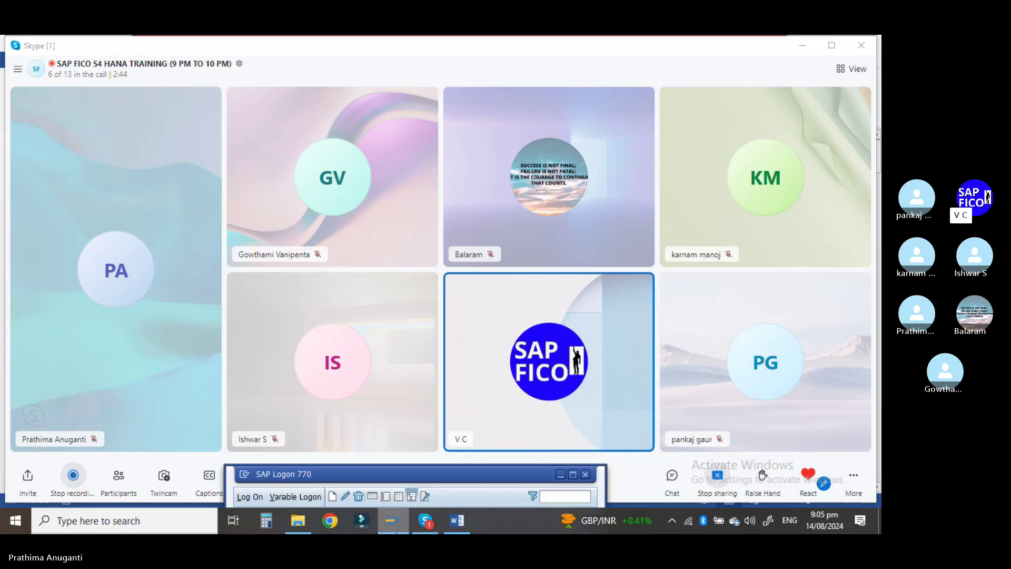
left_click(570, 475)
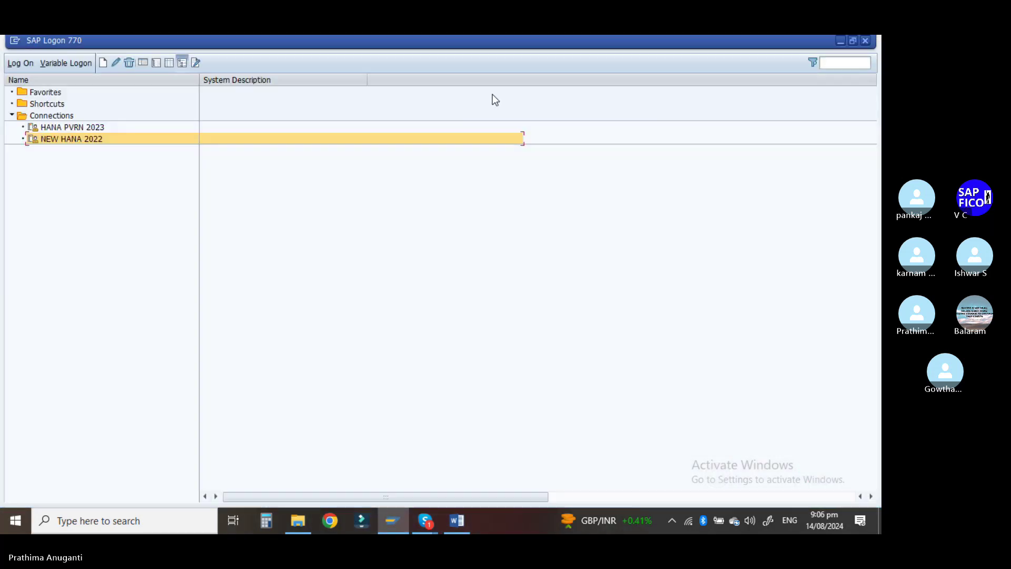
left_click(8, 66)
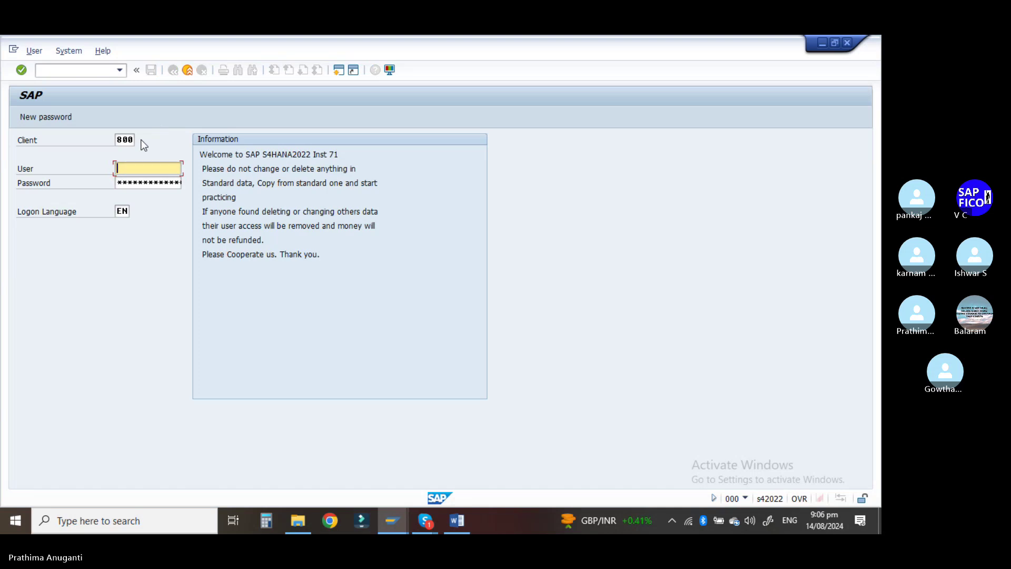
- Set the logon client to 300 and fill in the saved user ID
key("shift+Tab")
type("3")
key("Tab")
type("3")
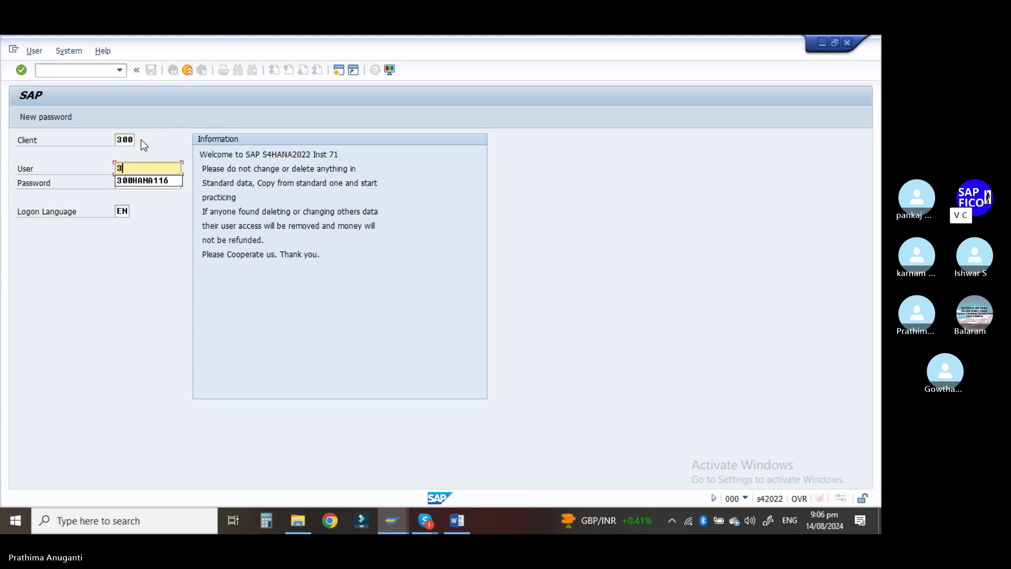
key("Down")
key("Return")
- Enter the account password and log on to the system
key("Tab")
key("ctrl+v")
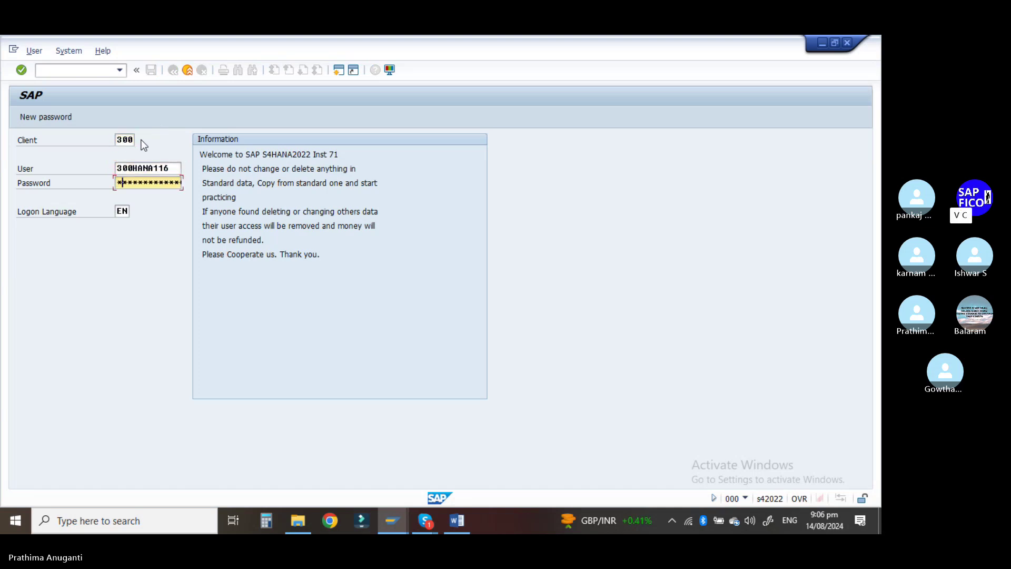
key("Right")
key("Right")
key("Right")
key("Right")
key("Right")
key("Right")
key("Right")
key("Right")
key("Return")
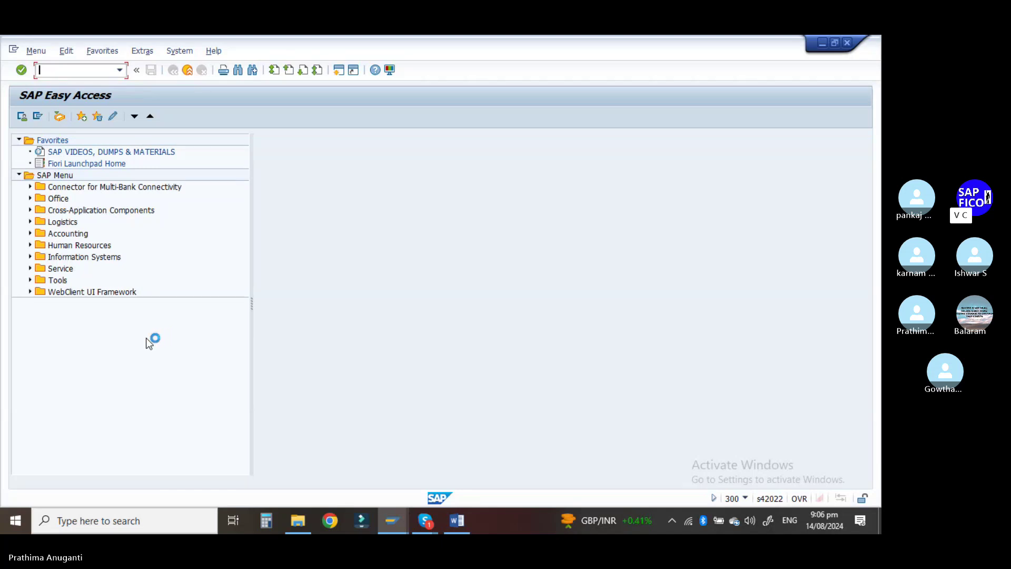
- Open transaction BP and set the person search to find by Customer Number
type("bp")
key("Return")
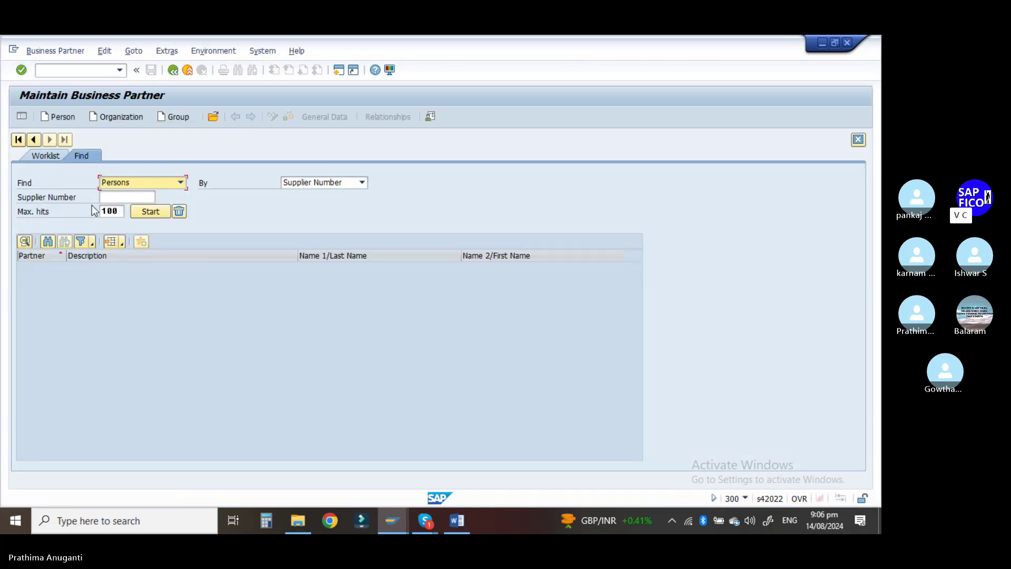
left_click(129, 196)
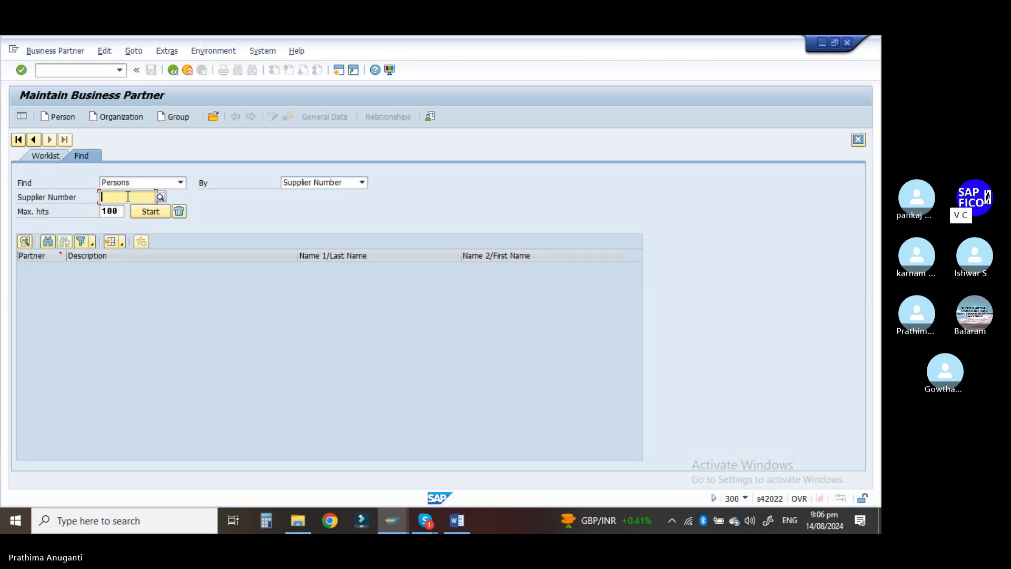
left_click(362, 182)
left_click(362, 184)
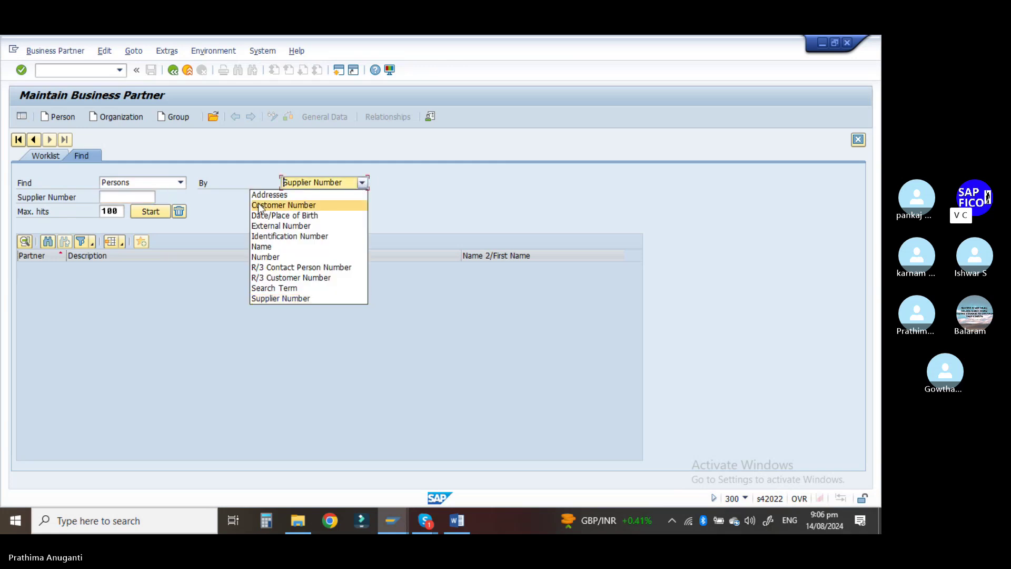
left_click(295, 204)
- Search for the person by entering the customer number ending in 3, and open the matching business partner
left_click(125, 197)
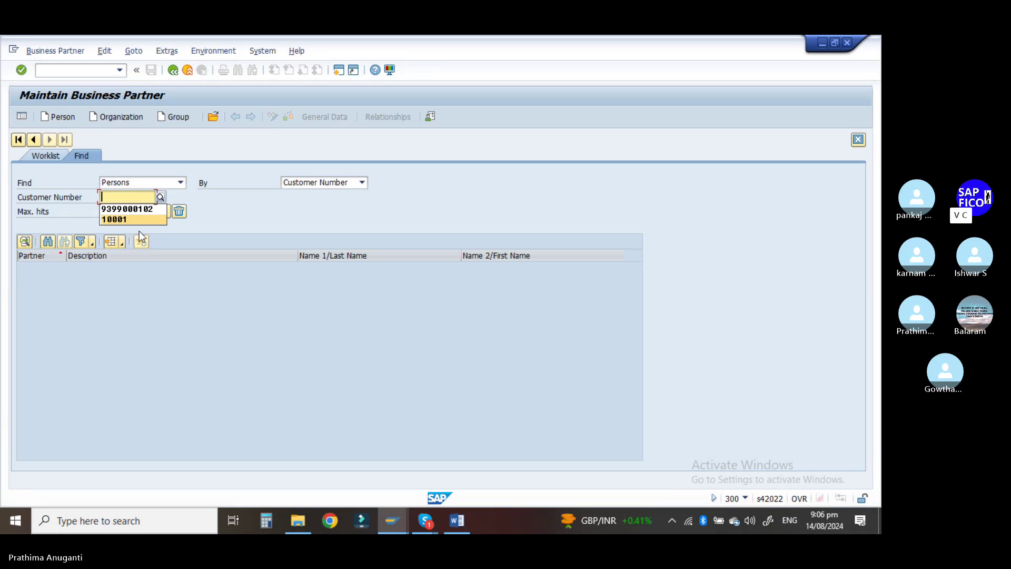
left_click(140, 209)
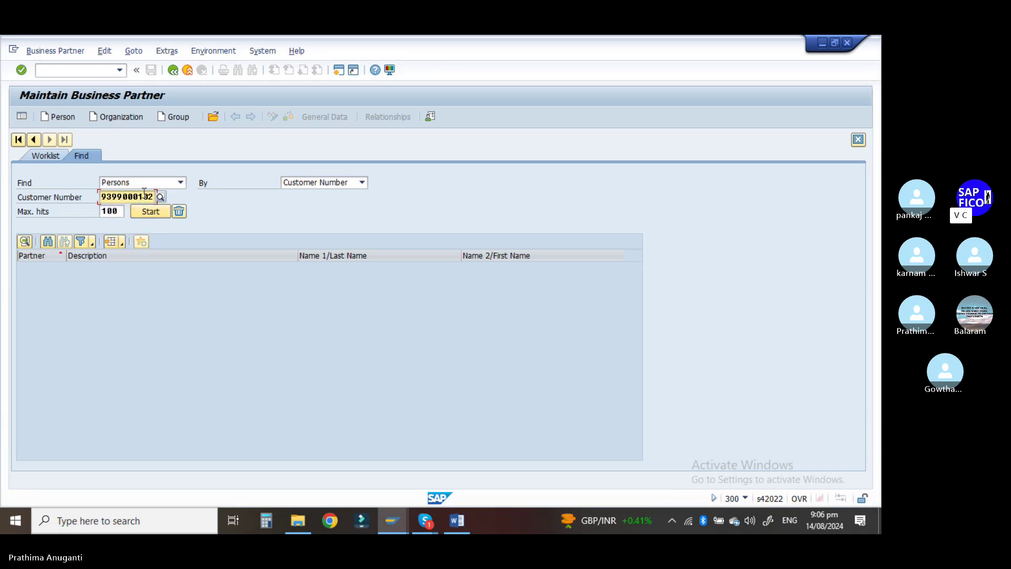
key("BackSpace")
type("3")
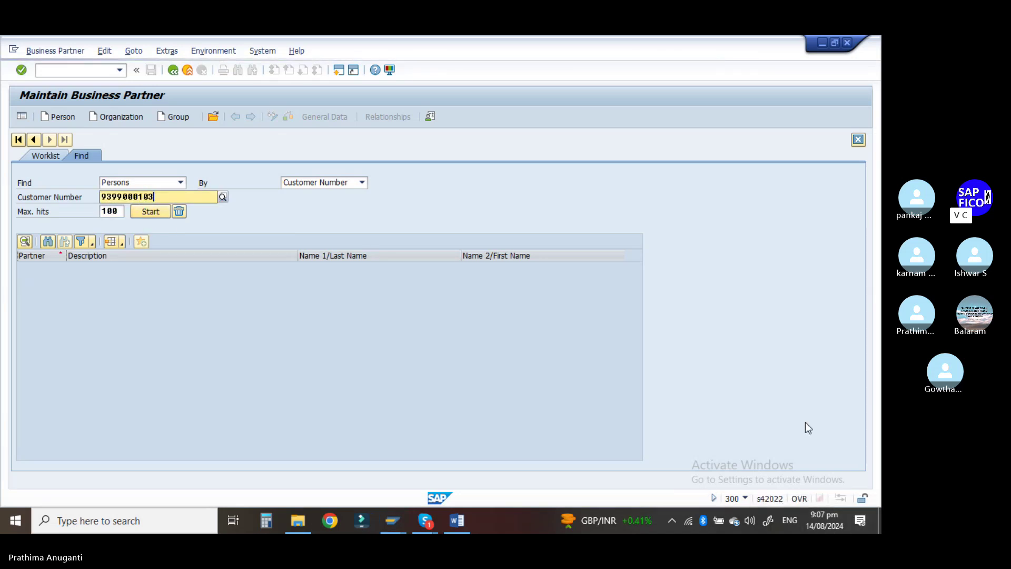
key("F4")
left_click(190, 227)
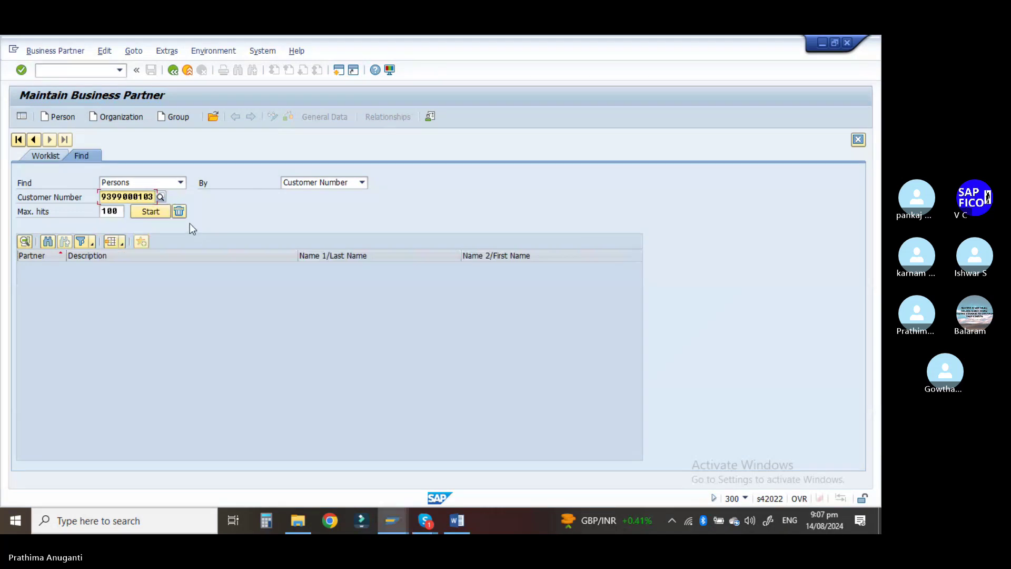
left_click(149, 213)
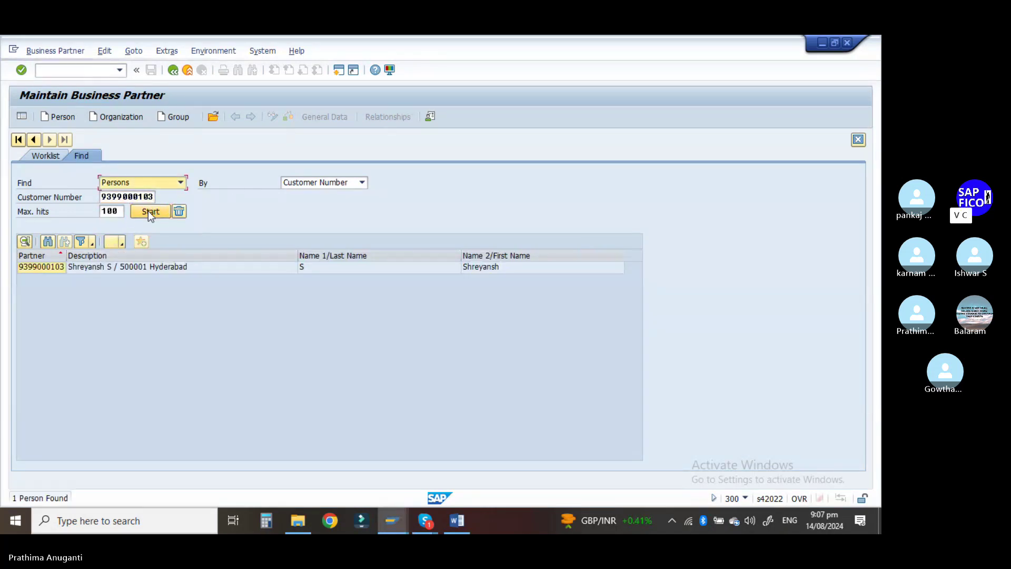
double_click(185, 270)
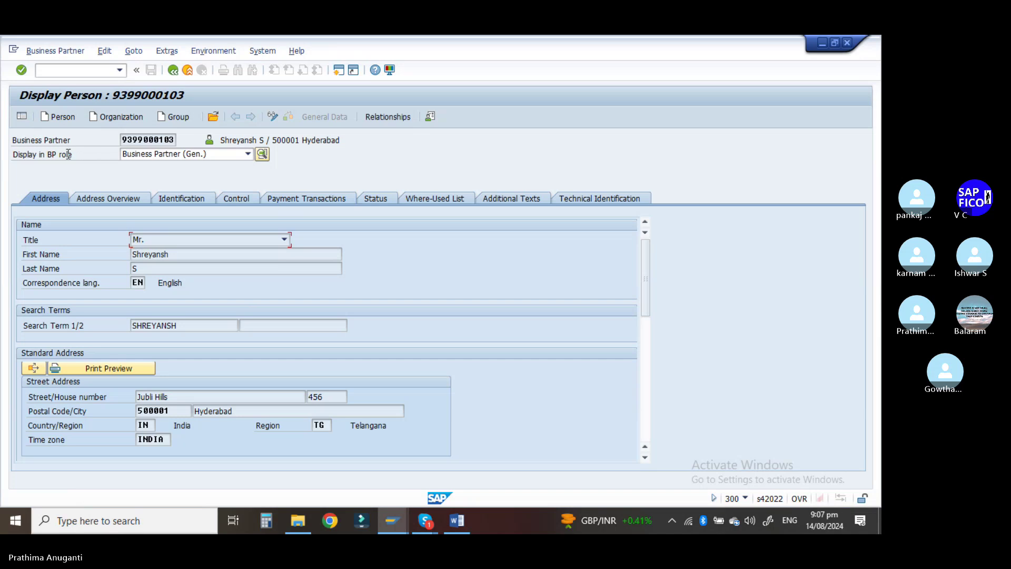
- Display the partner in the Customer (Fin.Accounting) role and show its company code correspondence data
left_click(201, 157)
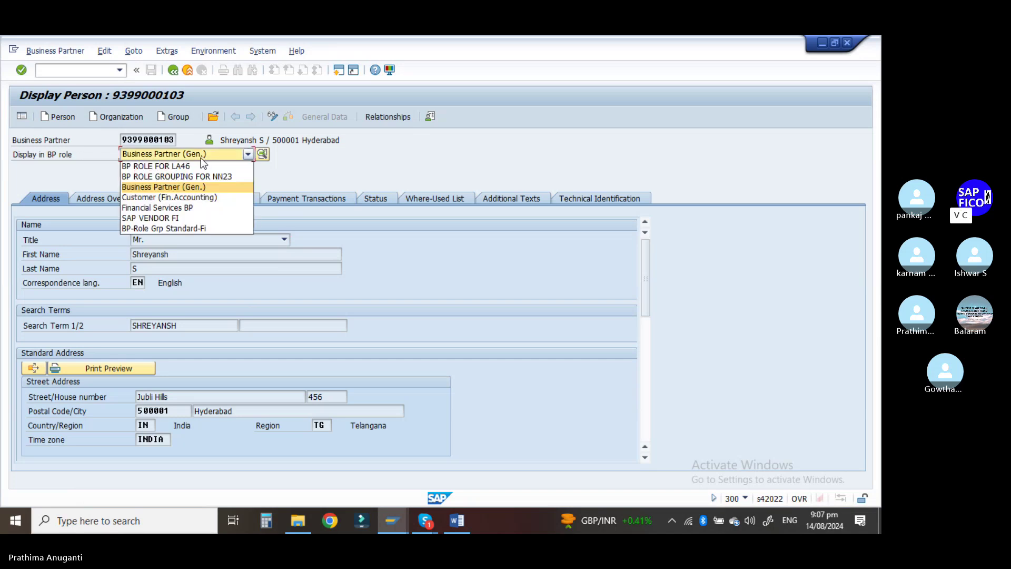
left_click(181, 198)
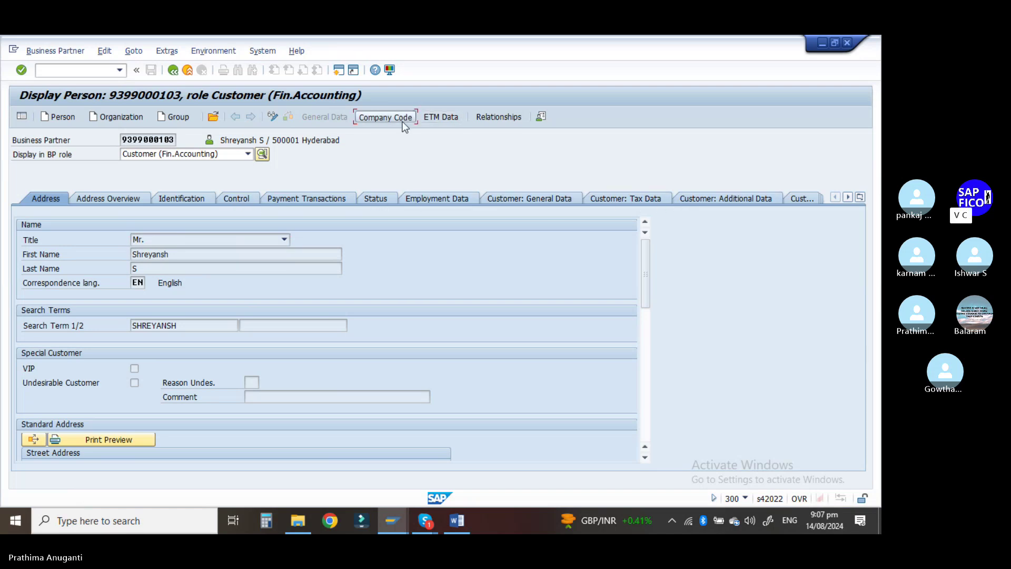
left_click(390, 117)
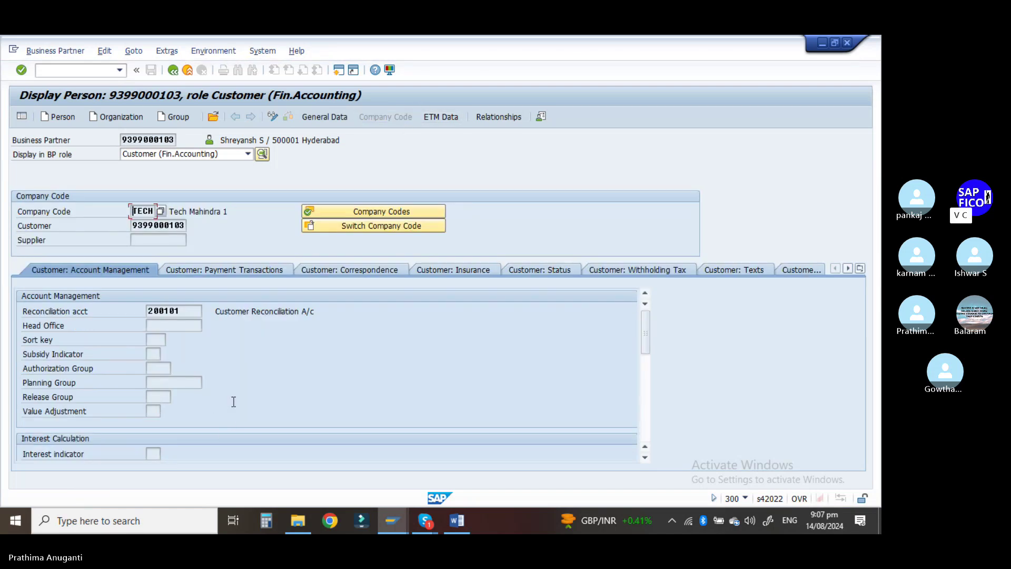
left_click(343, 273)
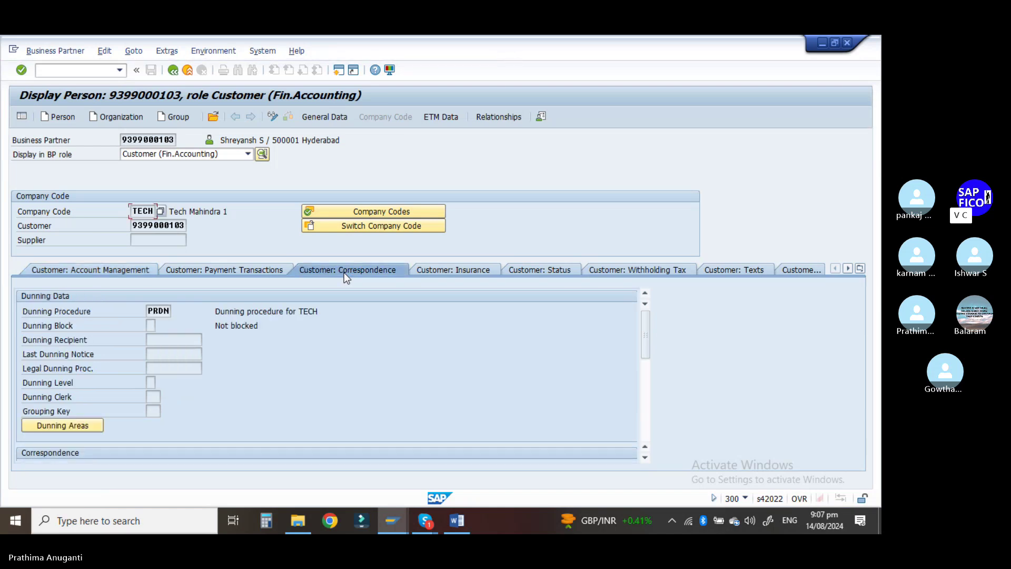
- Switch the partner to change mode, set the Bank Statement indicator to 2 (Monthly account statement) and save the record
left_click(273, 122)
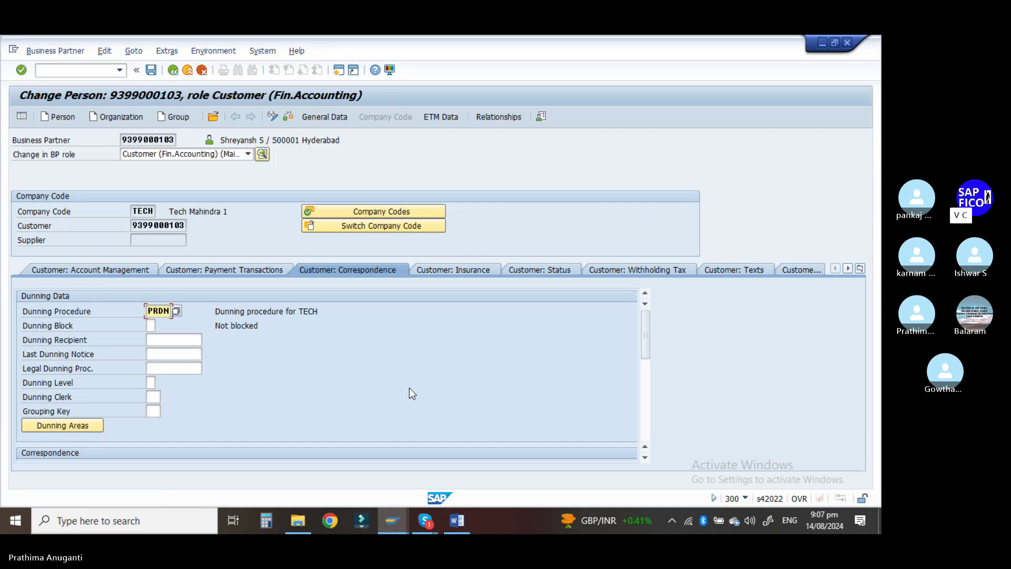
scroll(98, 453, "down", 2)
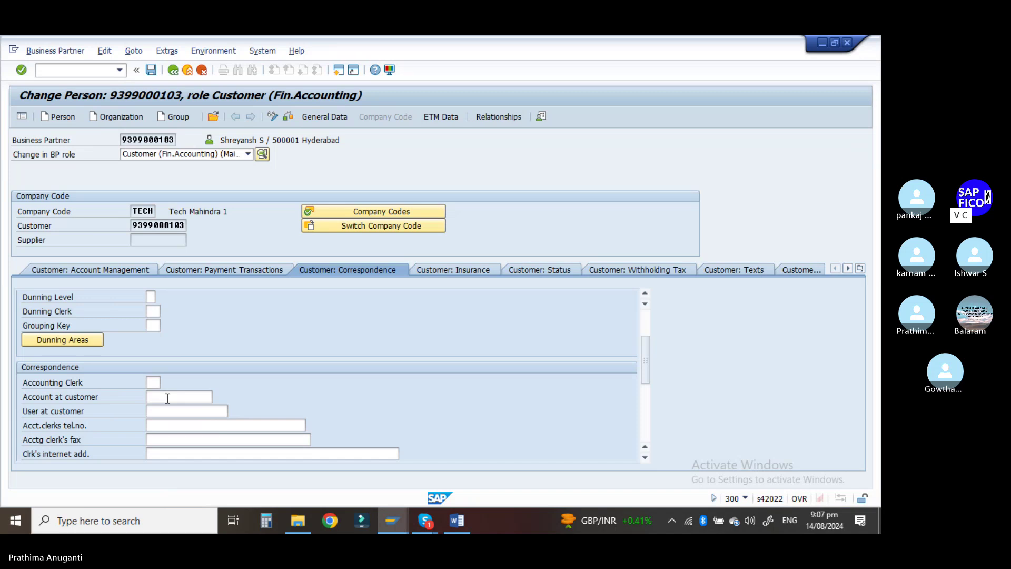
left_click(168, 398)
scroll(208, 394, "down", 2)
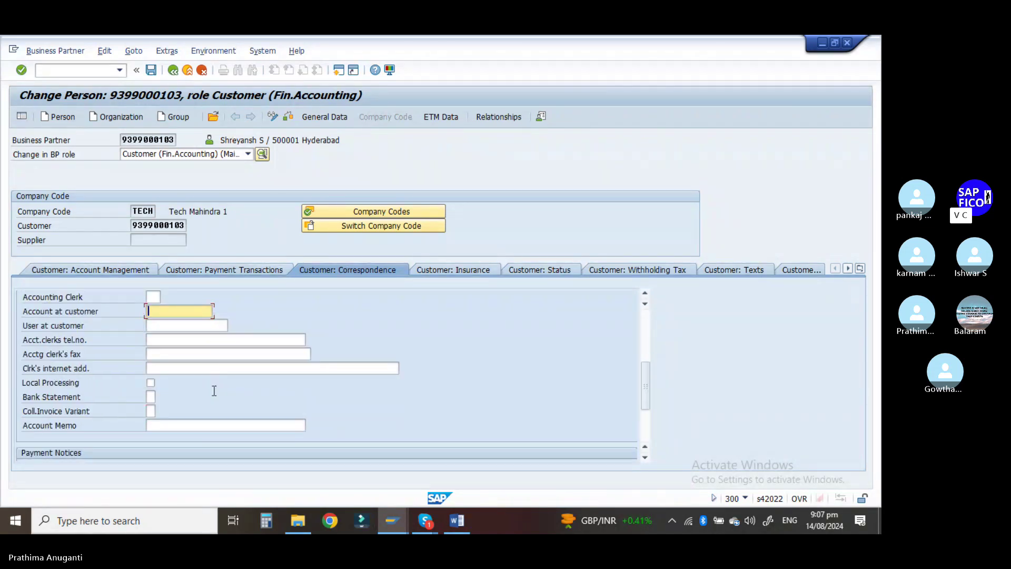
scroll(212, 392, "up", 1)
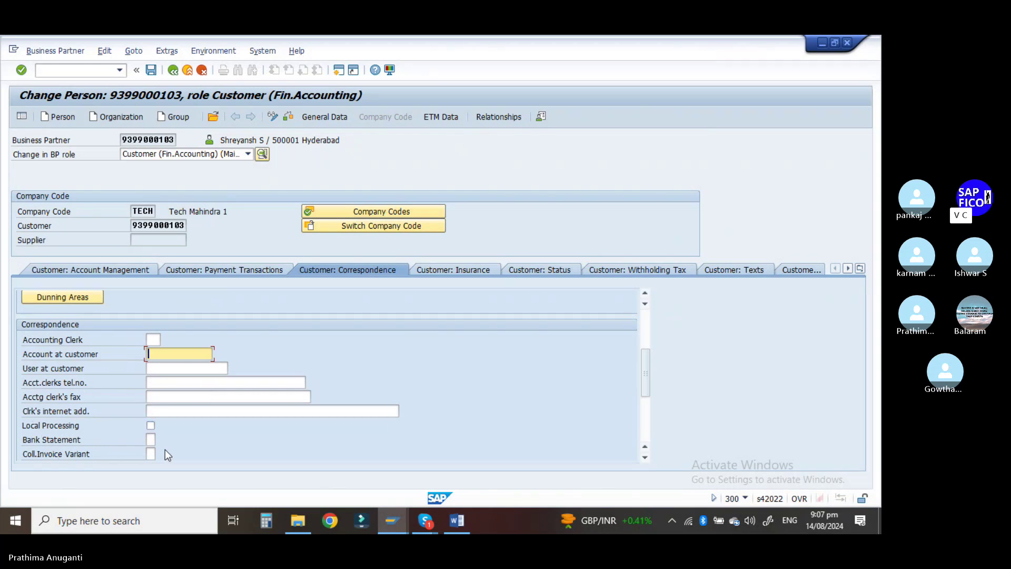
left_click(151, 441)
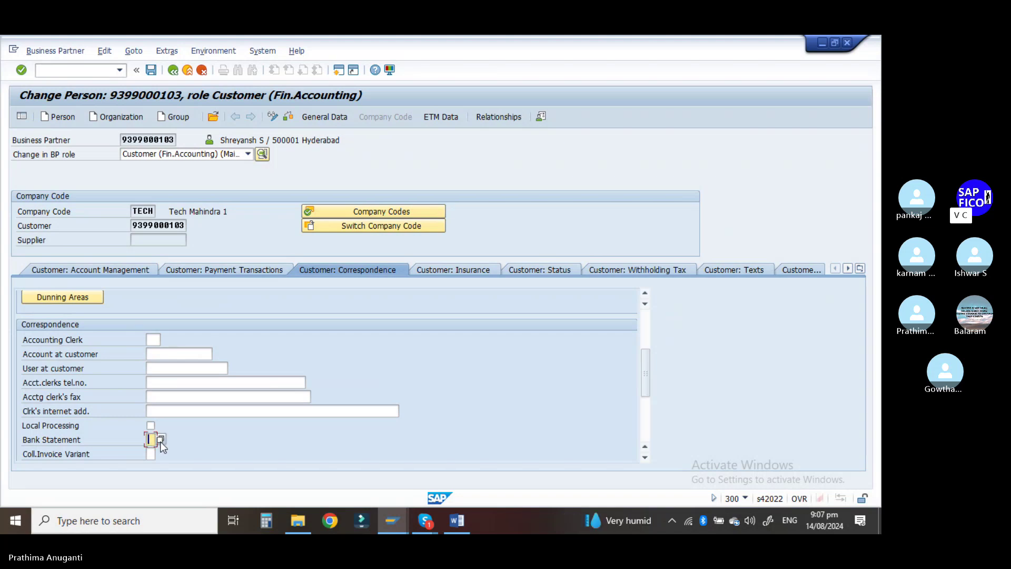
left_click(160, 442)
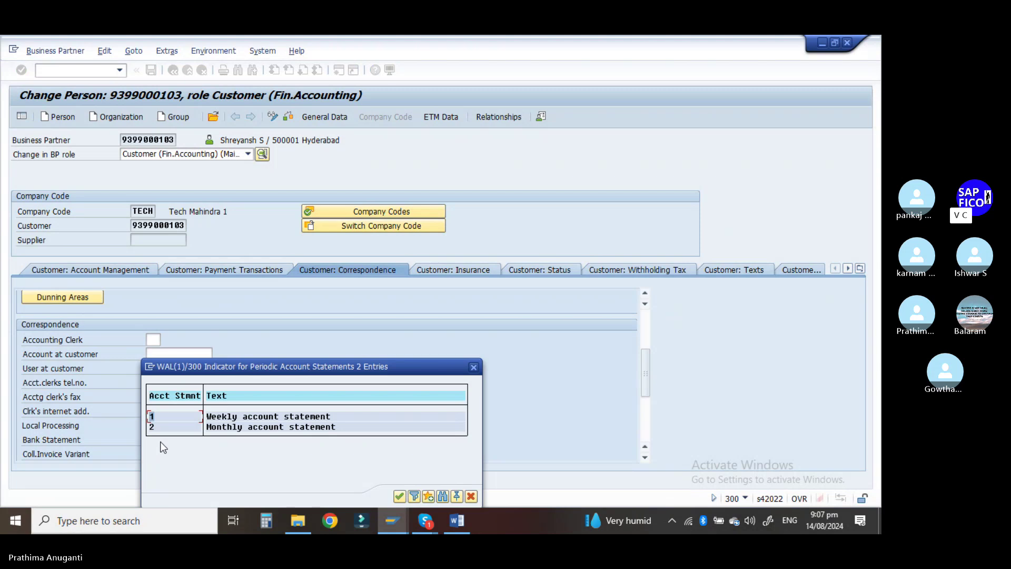
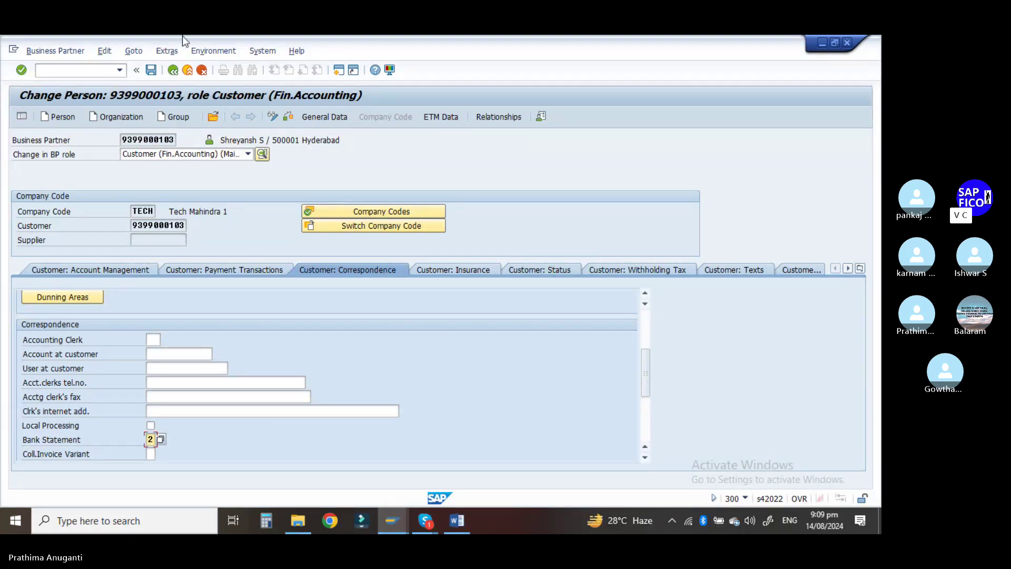
left_click(146, 70)
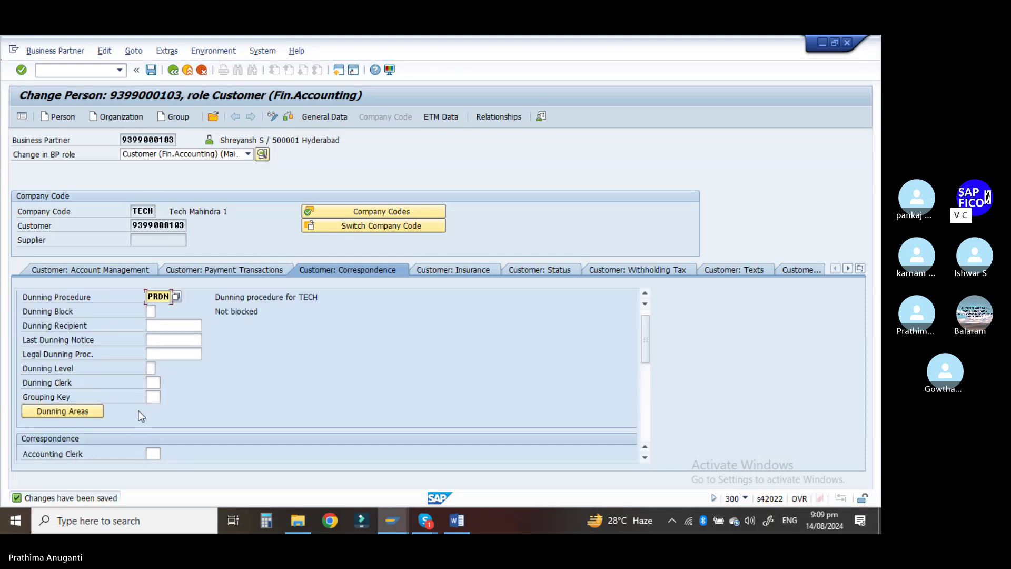
- Open the Periodic Account Statements transaction F.27
left_click(75, 64)
type("/nf.27")
key("Return")
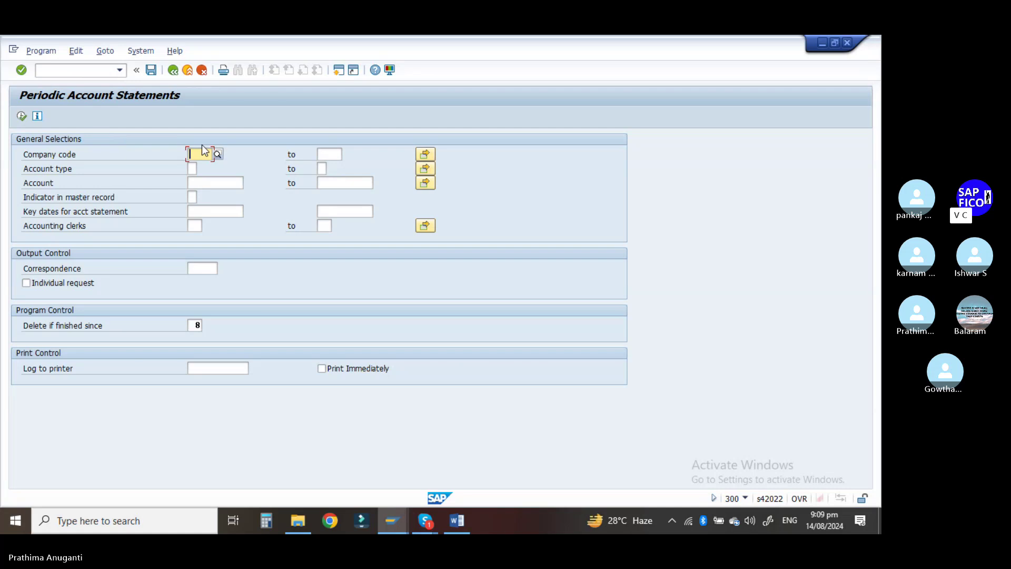
- Set the company code to TECH and the account type to D (Customer) for the statement run
type("tech")
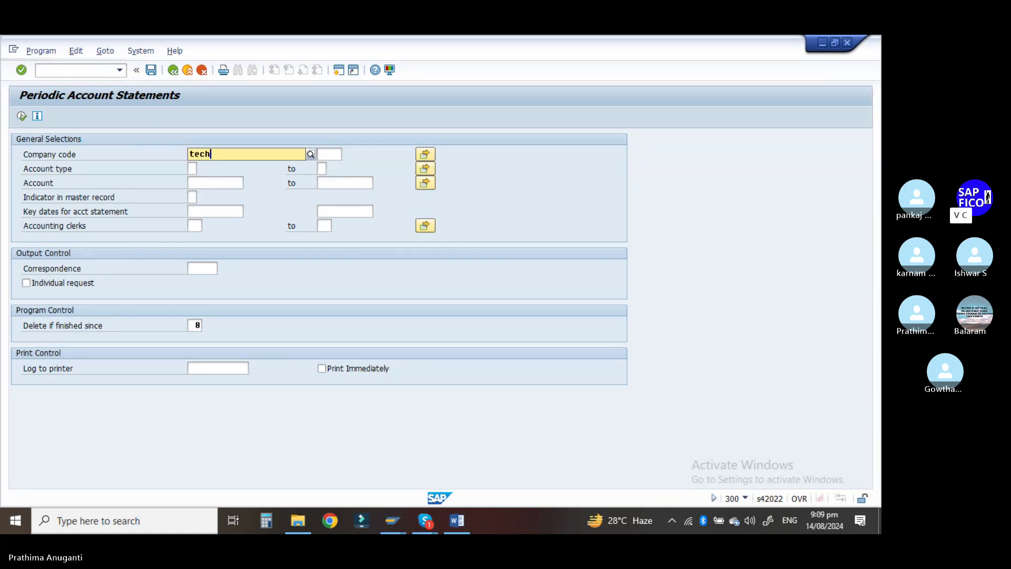
left_click(266, 181)
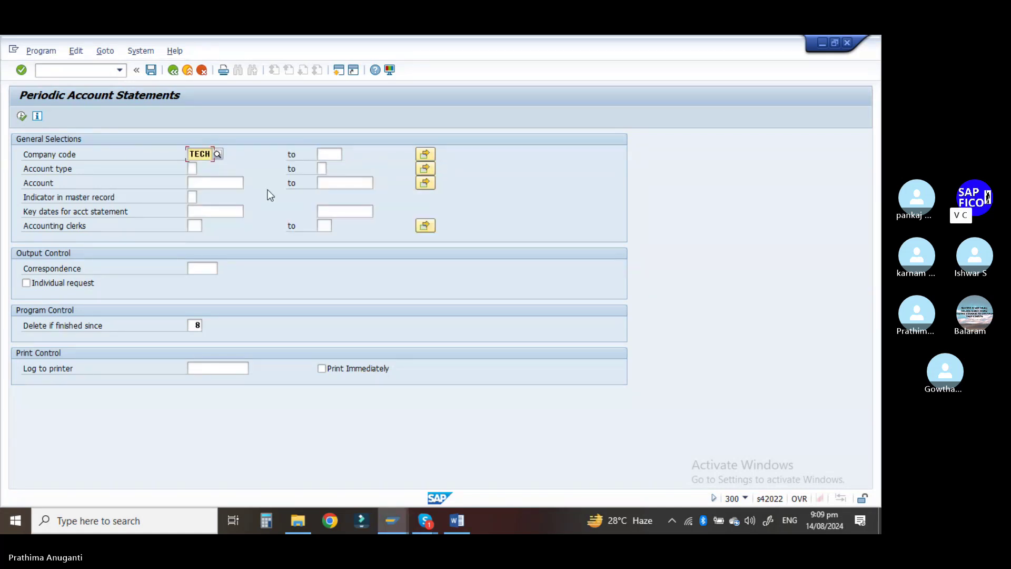
key("Tab")
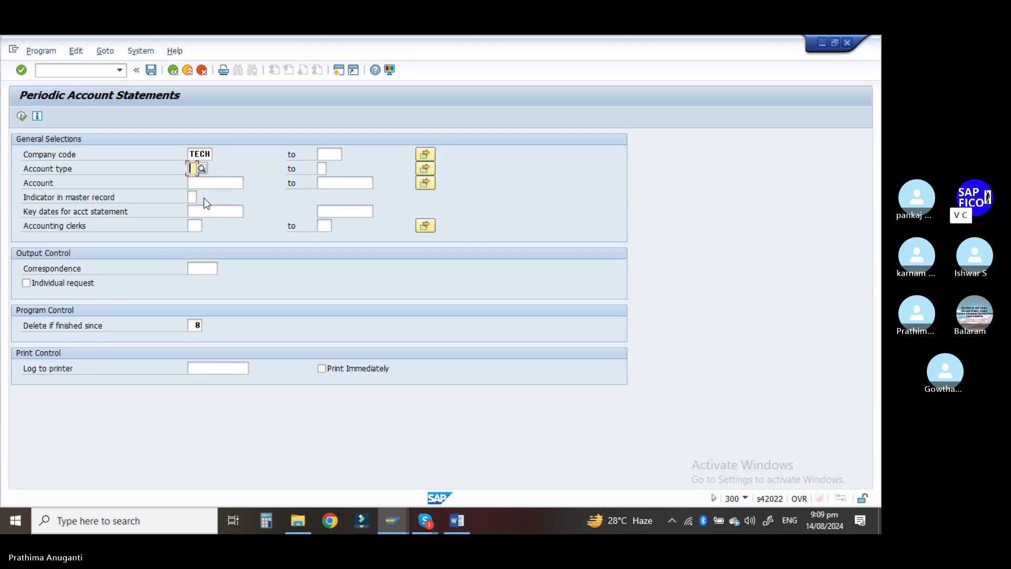
type("D")
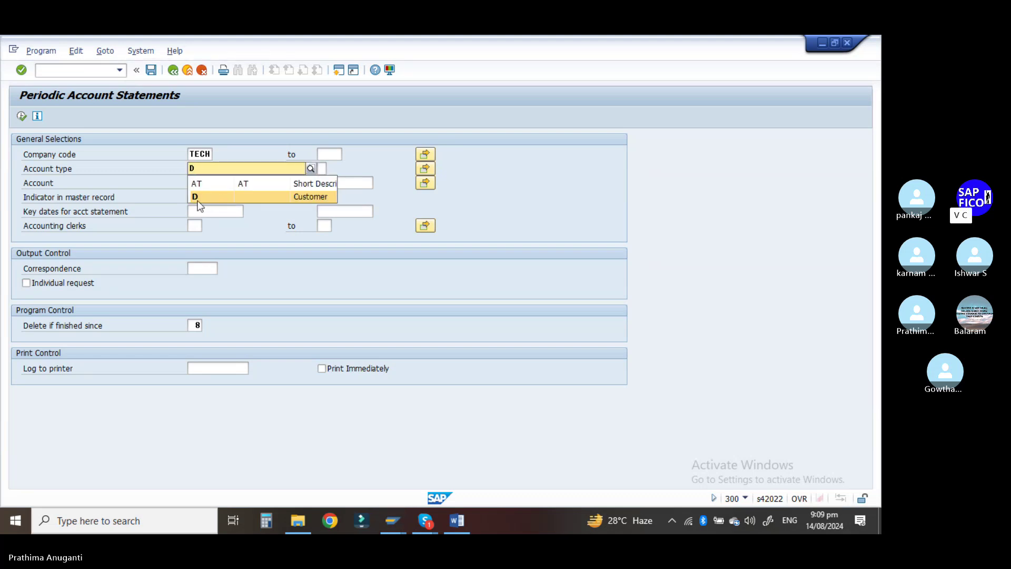
left_click(198, 198)
left_click(197, 182)
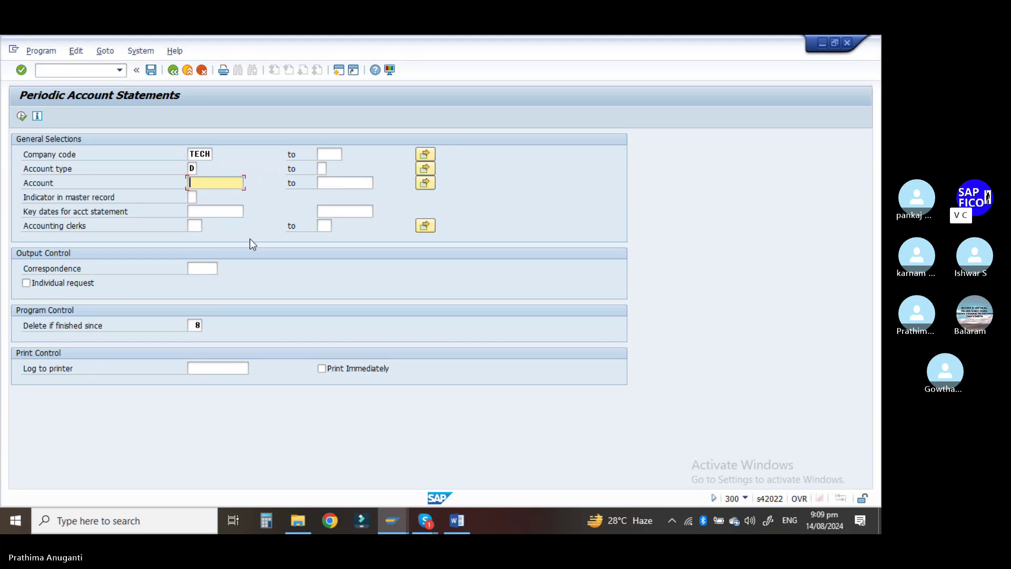
- Enter the customer's account number as the account for the statement run
type("9399000")
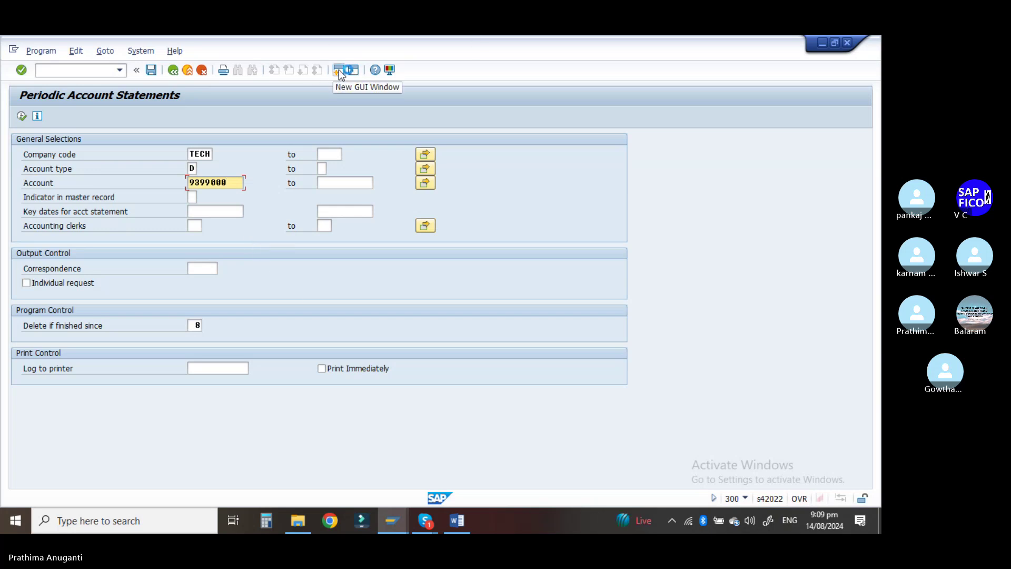
type("103")
key("Tab")
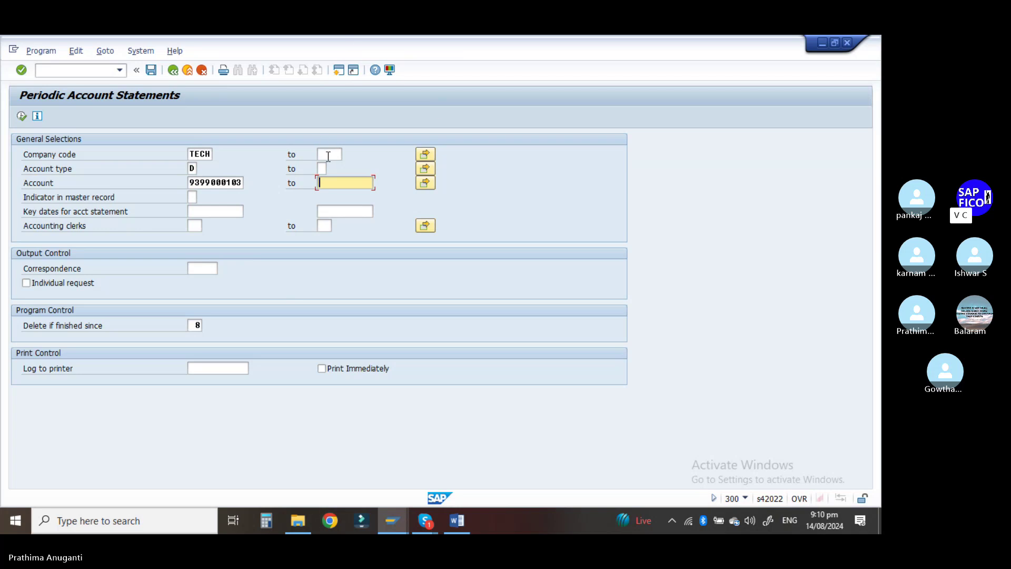
- Open an additional GUI window at SAP Easy Access and return to the Periodic Account Statements window
left_click(340, 74)
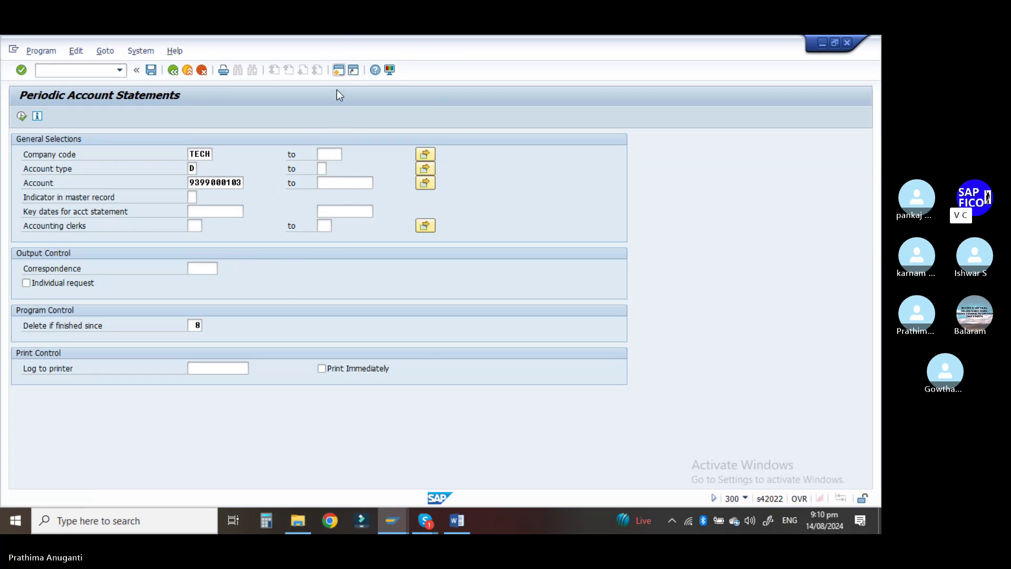
key("F10")
key("Right")
key("Right")
key("Right")
key("Right")
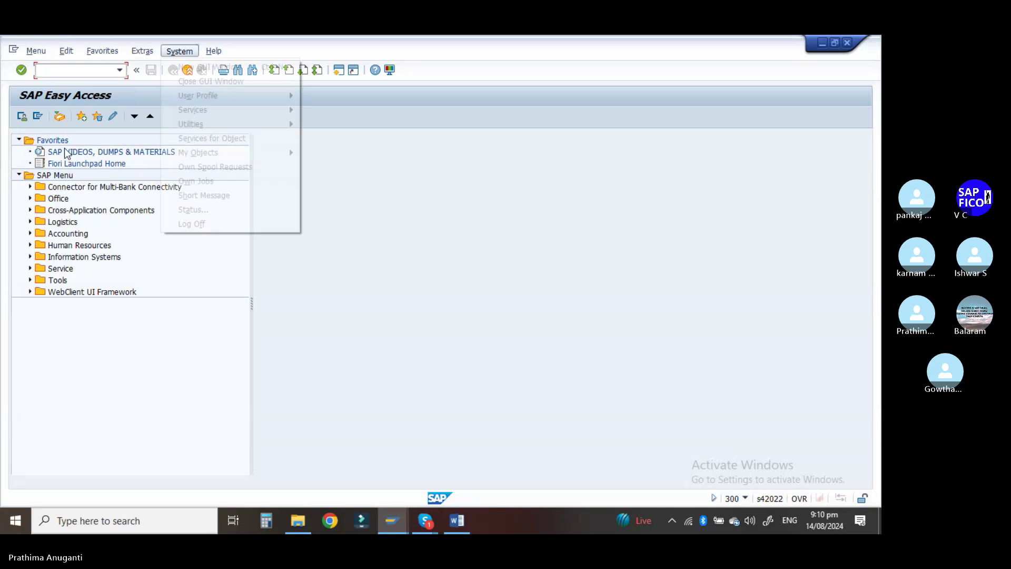
key("Escape")
left_click(283, 317)
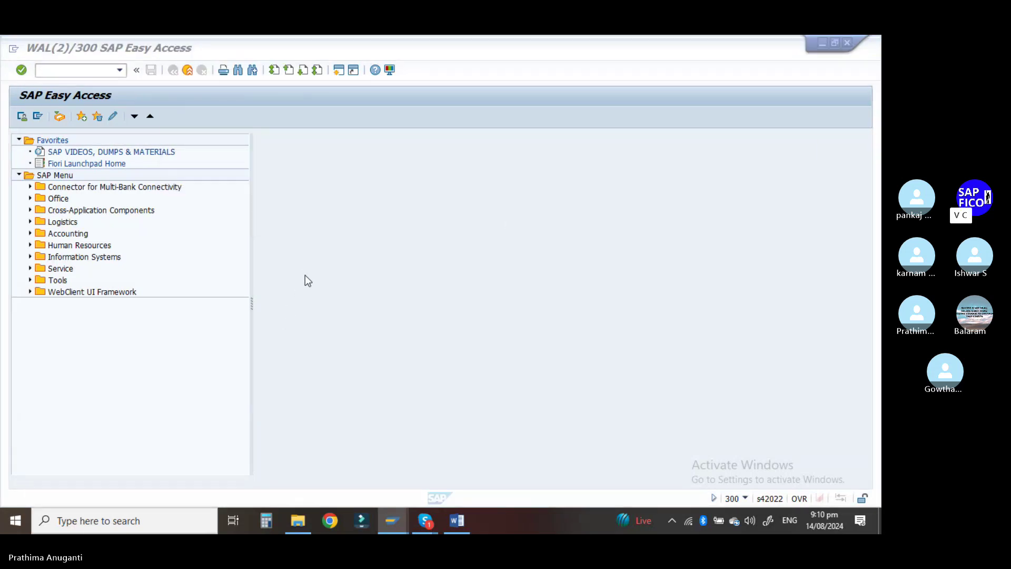
key("alt+Tab")
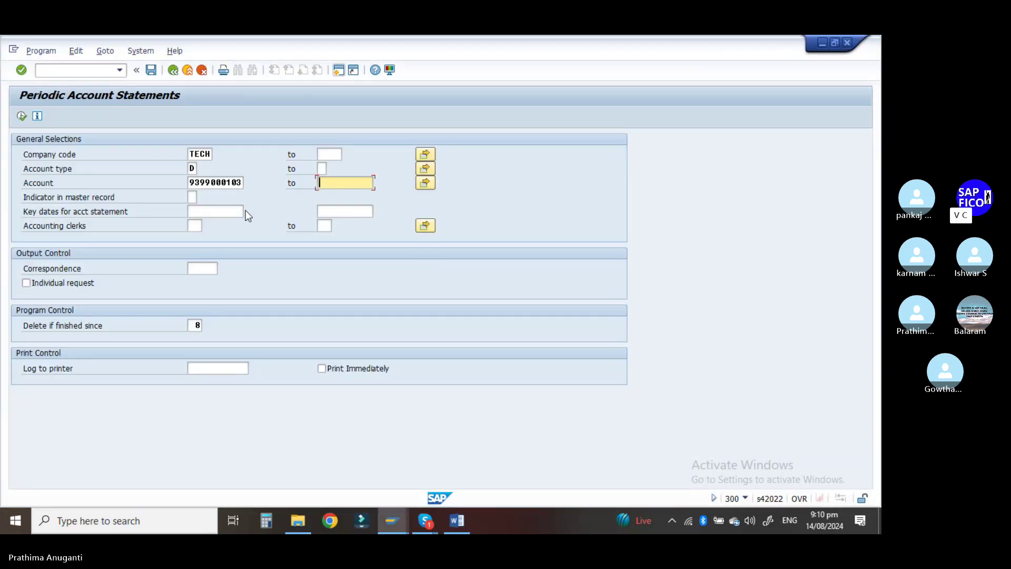
- Set the indicator in master record to 2 (Monthly account statement) from its list of values
left_click(192, 197)
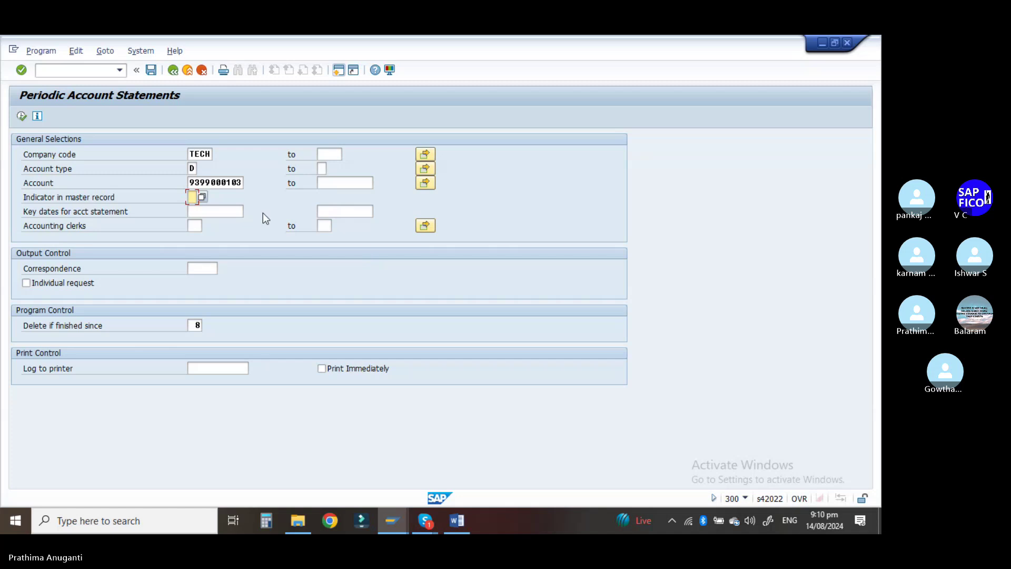
left_click(202, 197)
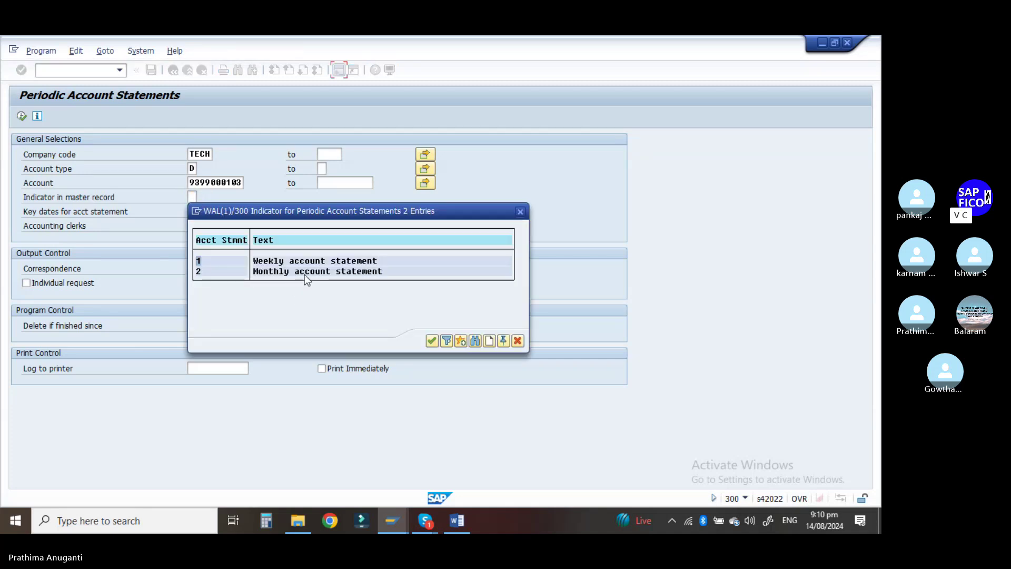
double_click(304, 272)
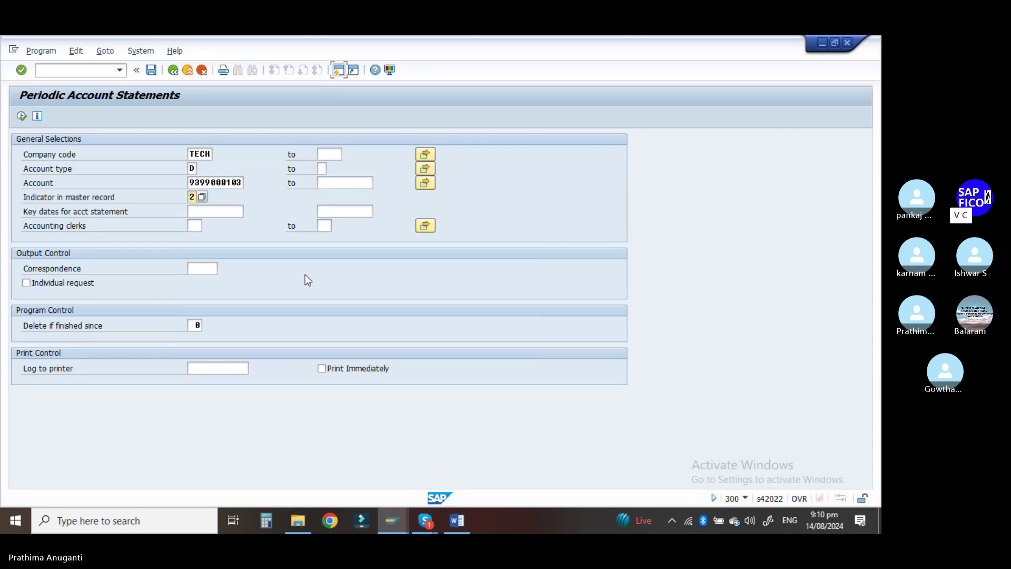
- Set the key dates for the account statement to 01.08.2024 and 31.08.2024, leaving the accounting clerks blank
left_click(208, 212)
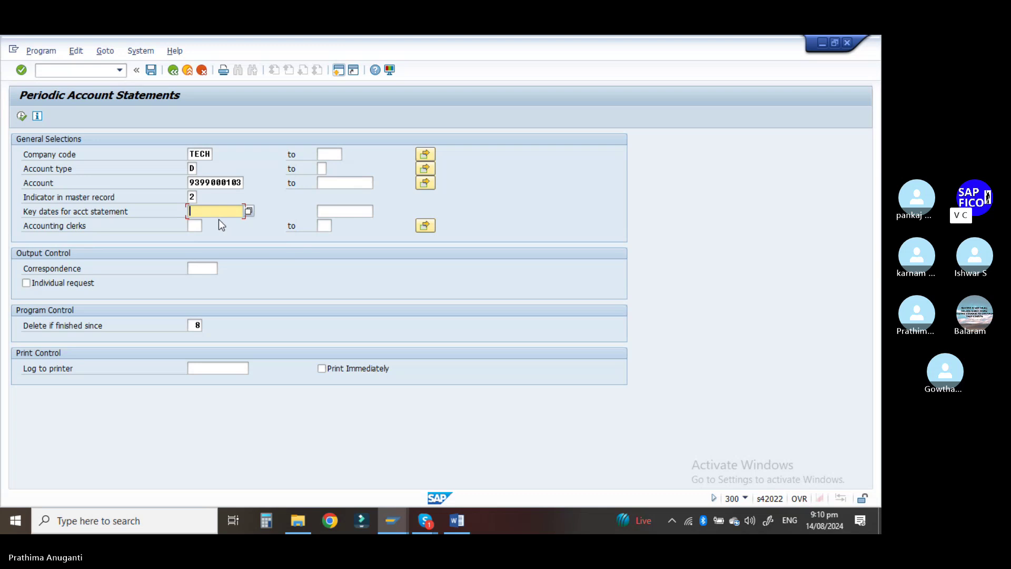
left_click(248, 211)
left_click(257, 198)
type("01.08.2024")
key("Tab")
type("31.08.2024")
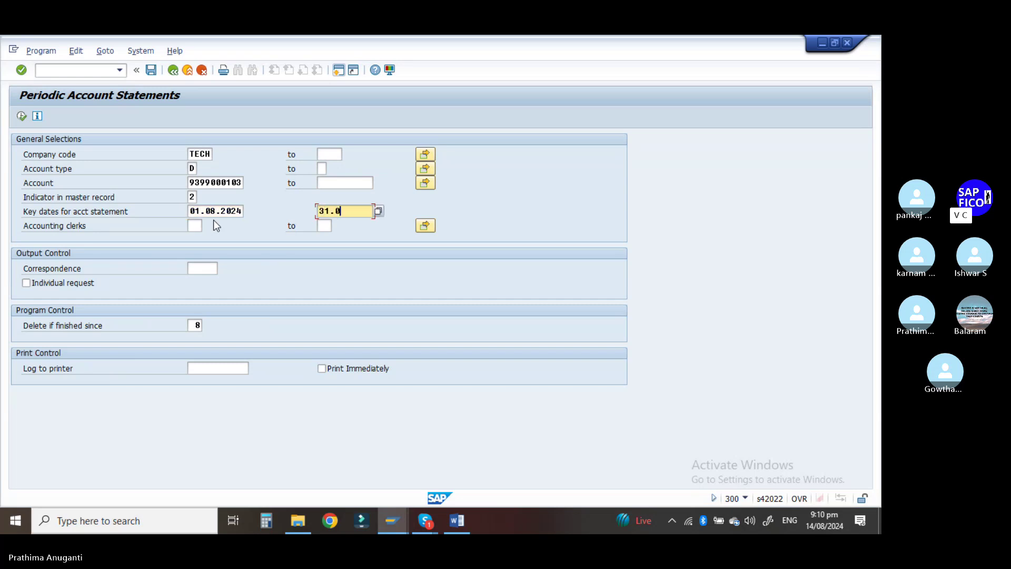
key("Tab")
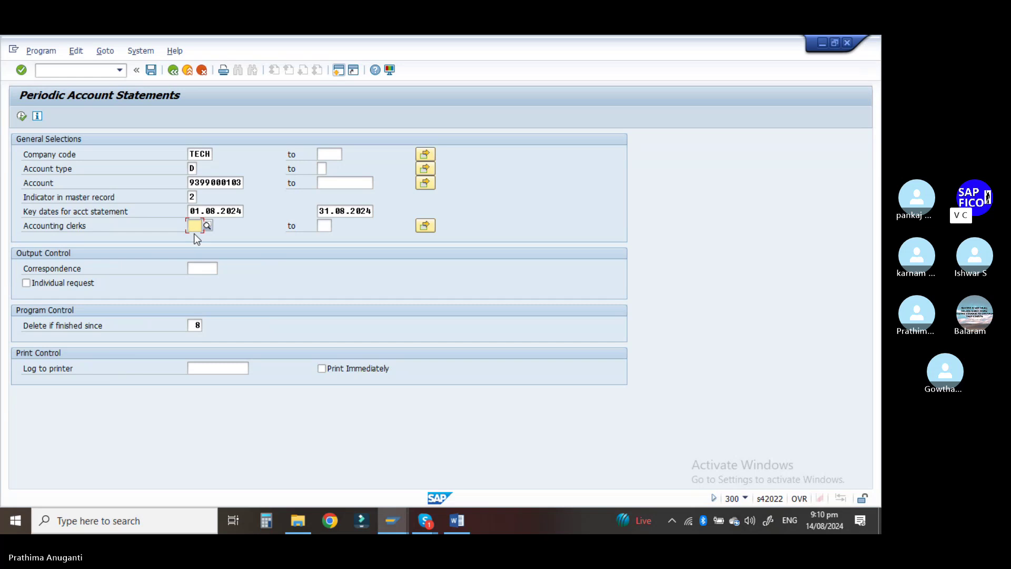
left_click(207, 225)
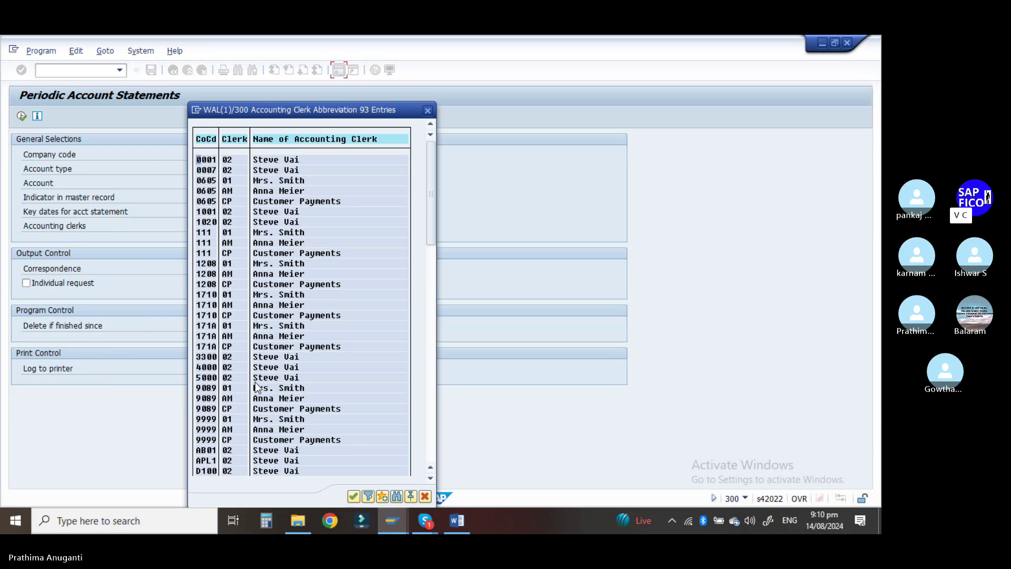
left_click(428, 110)
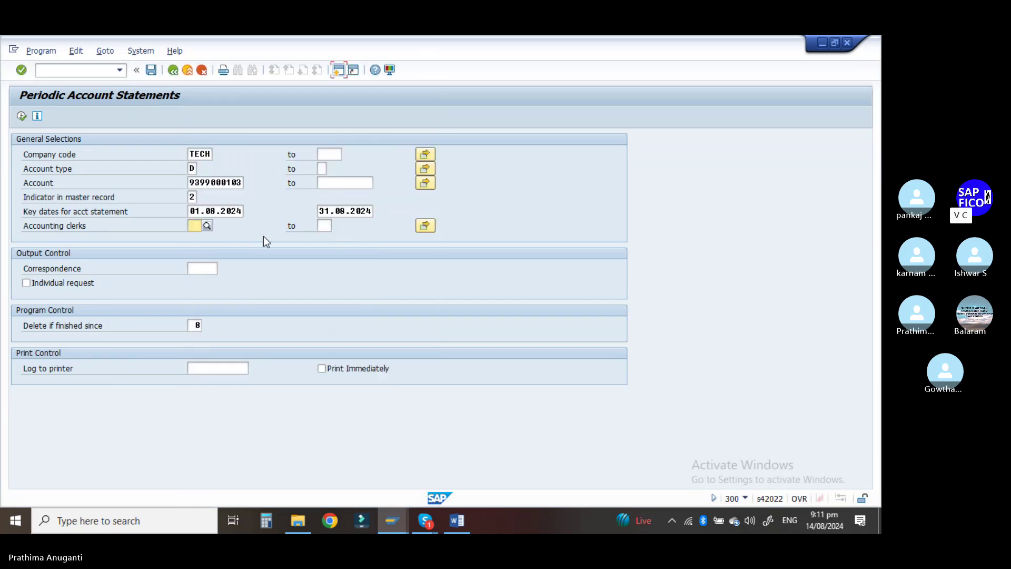
- Find correspondence type ZPRM1 (Individual correspondence for TECH), assign it to the output control and execute the statement run
left_click(200, 269)
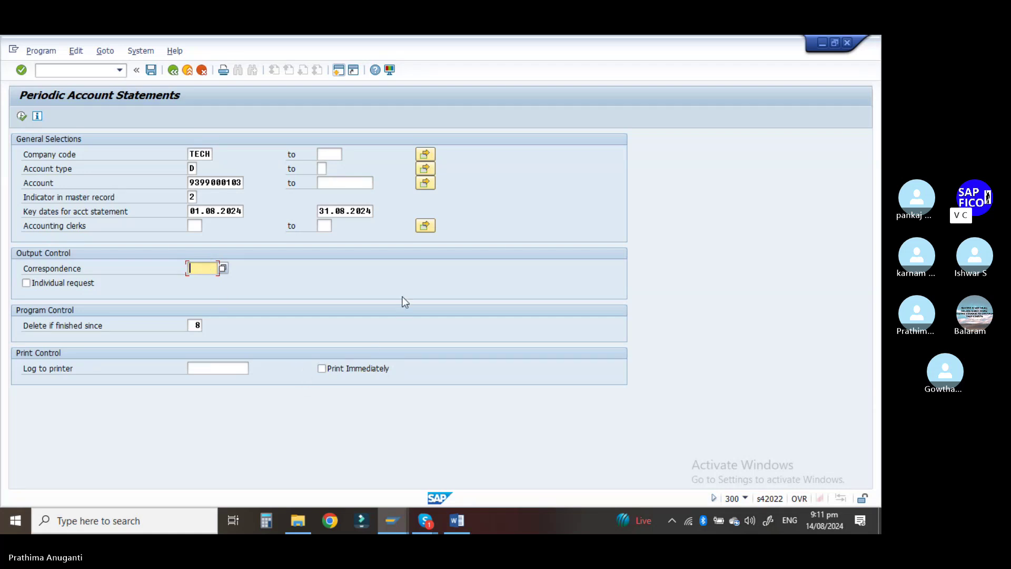
left_click(223, 269)
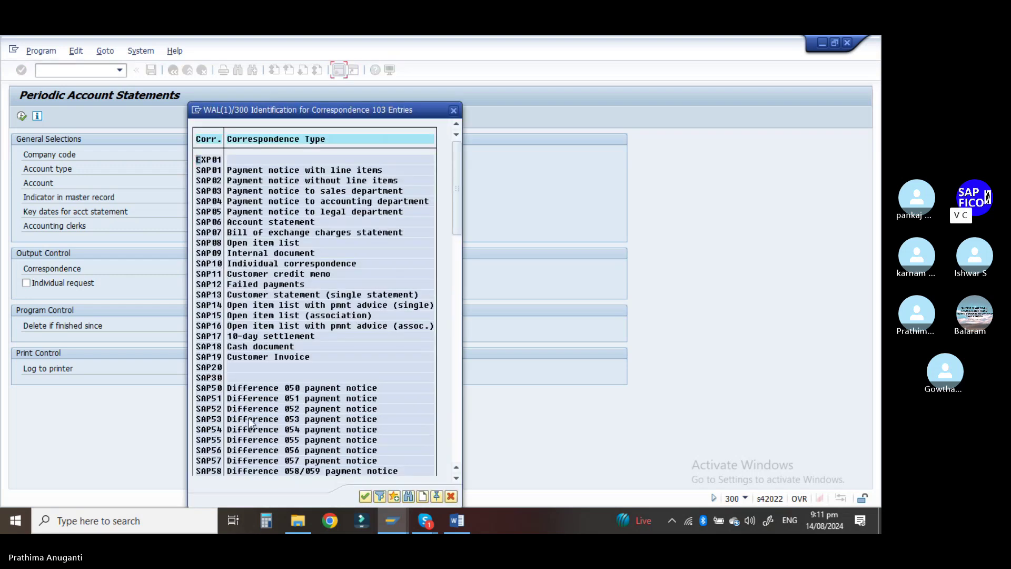
scroll(303, 381, "down", 2)
scroll(296, 382, "down", 2)
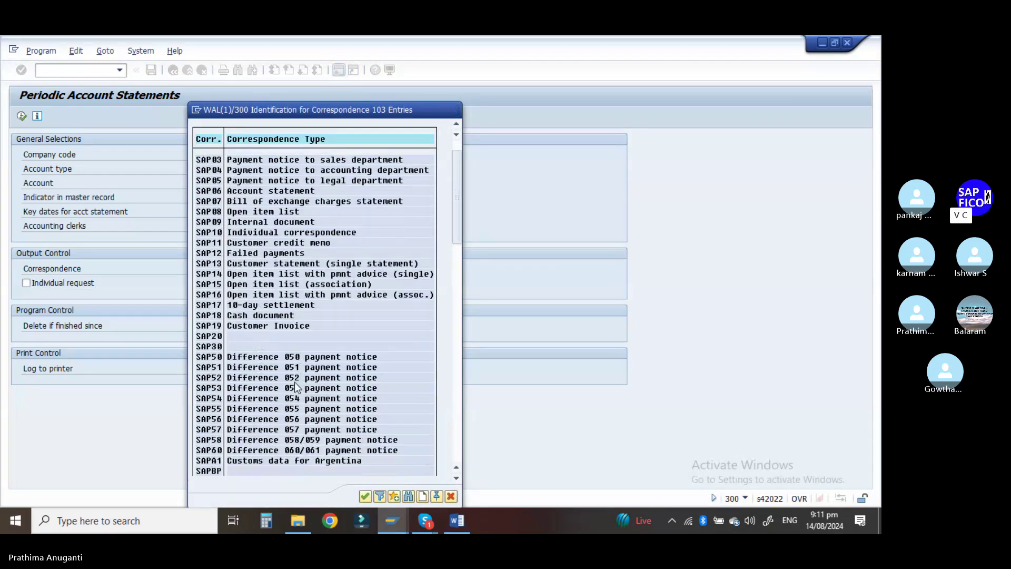
left_click(409, 497)
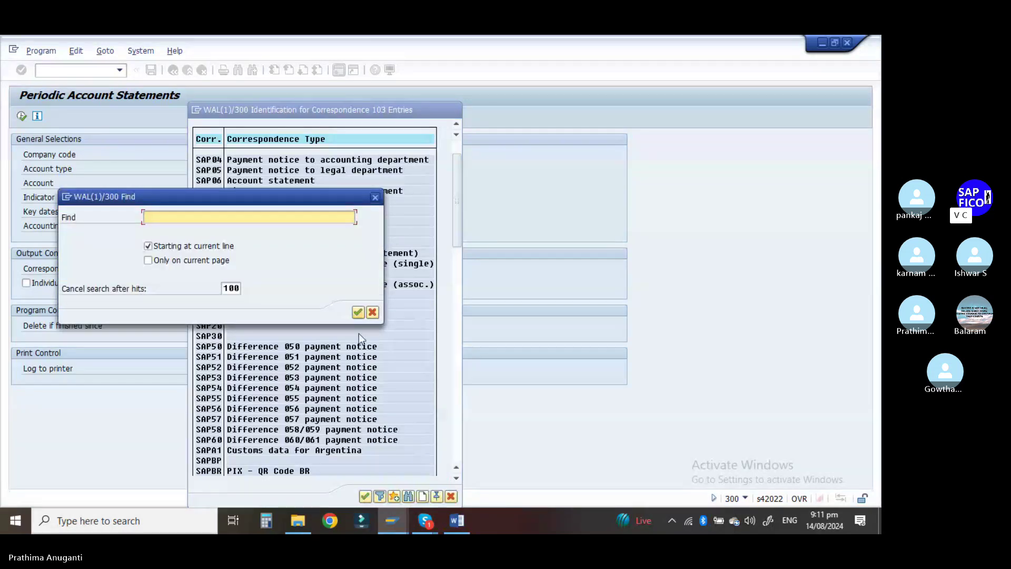
type("ZPRM1")
key("Return")
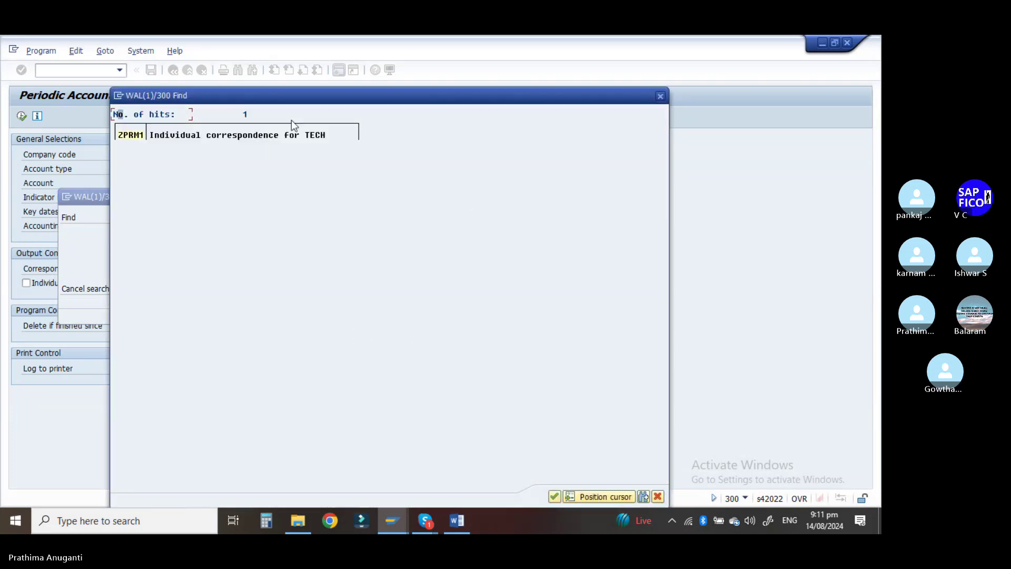
double_click(165, 138)
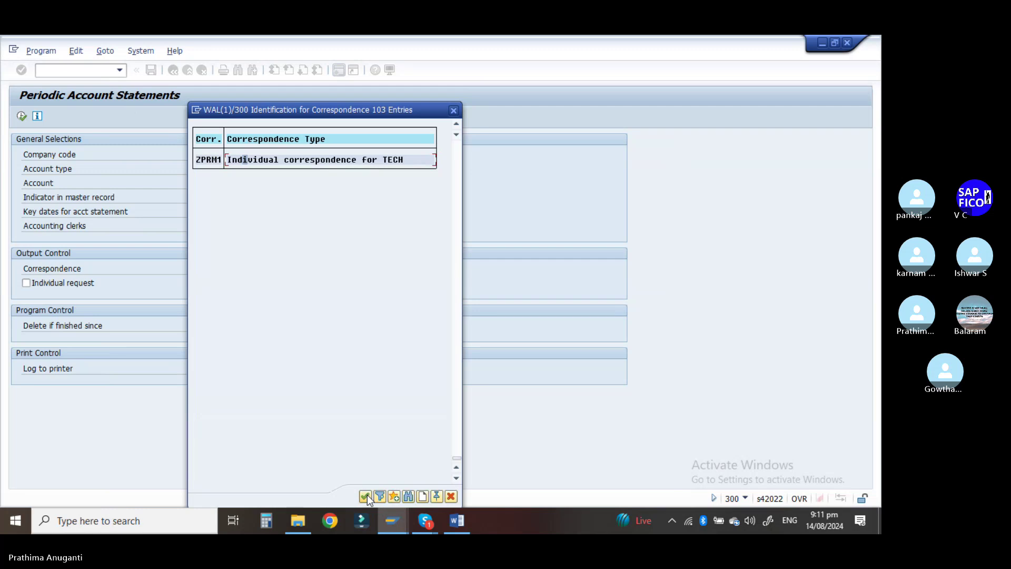
left_click(366, 495)
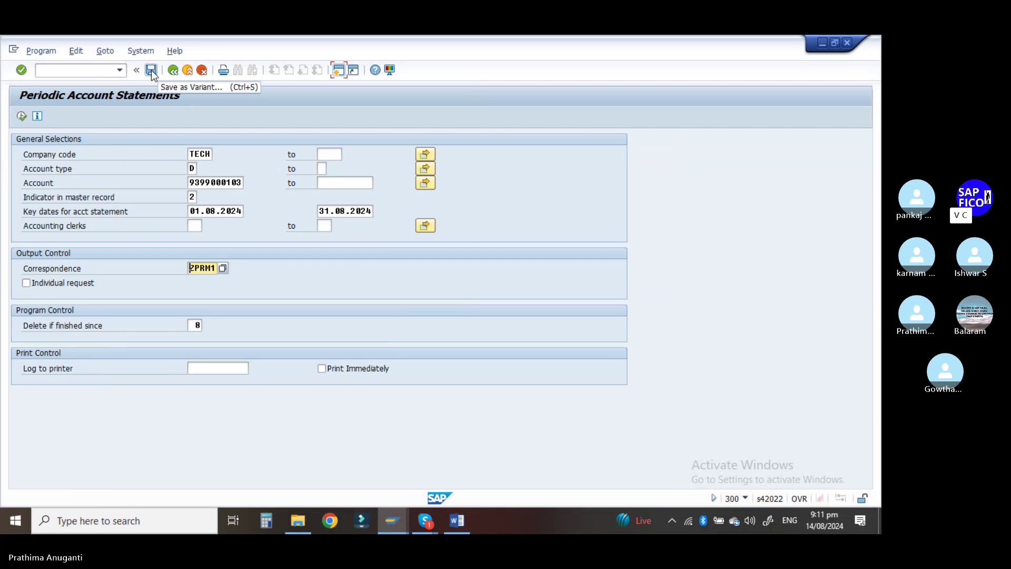
left_click(21, 117)
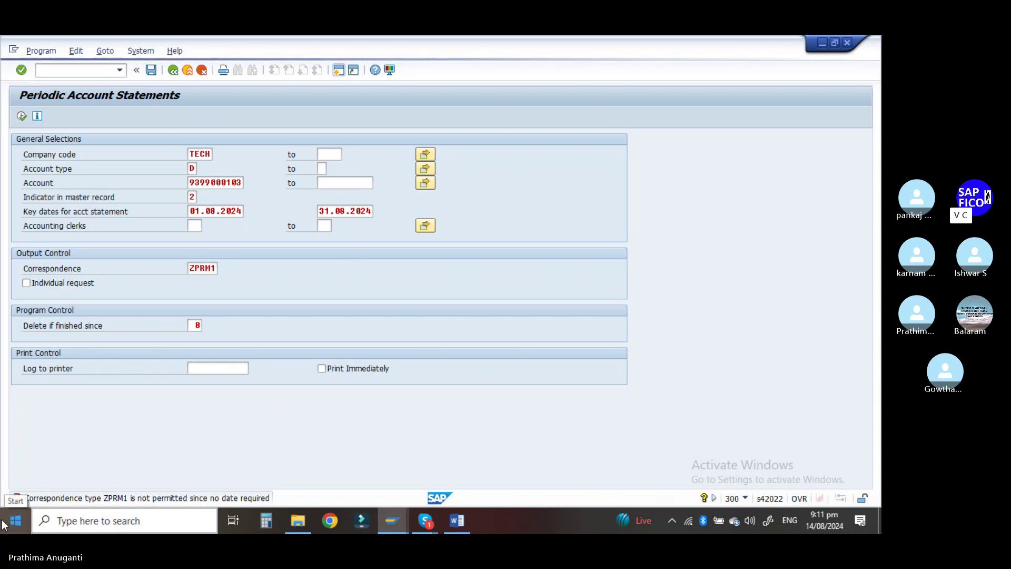
- Switch to the Skype call, check its chat messages and return to the Periodic Account Statements window in SAP
mouse_move(425, 522)
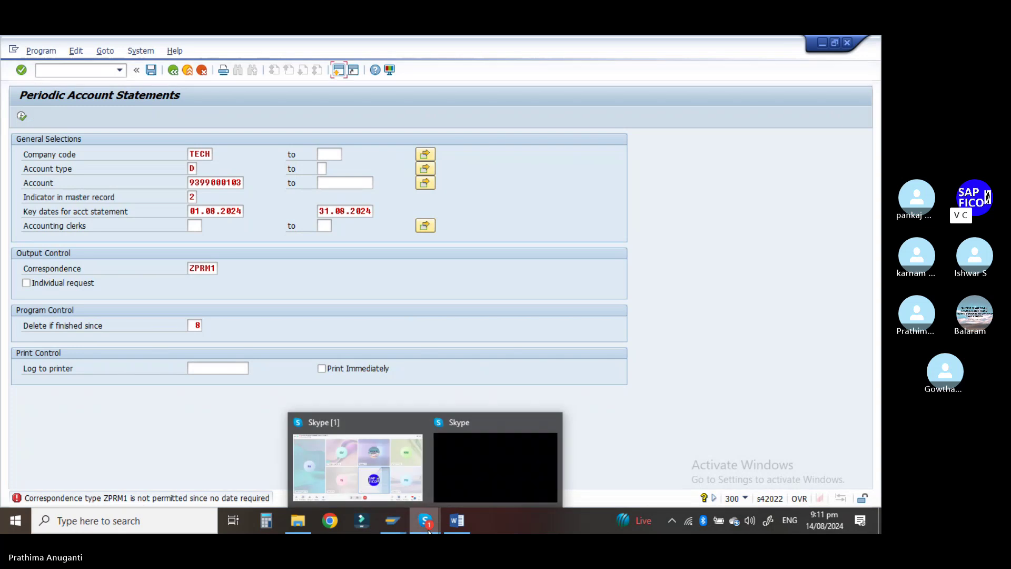
left_click(358, 468)
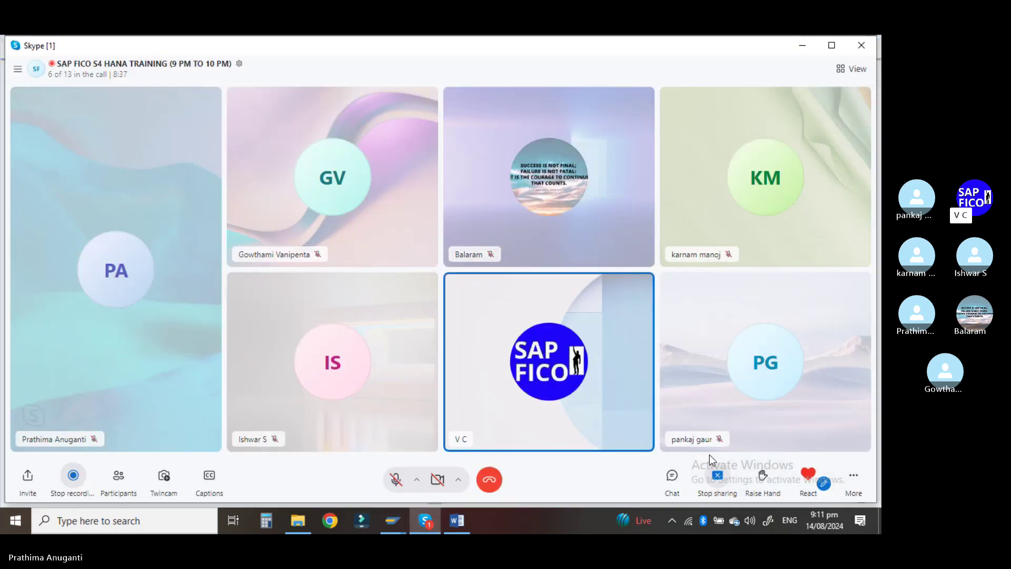
left_click(671, 480)
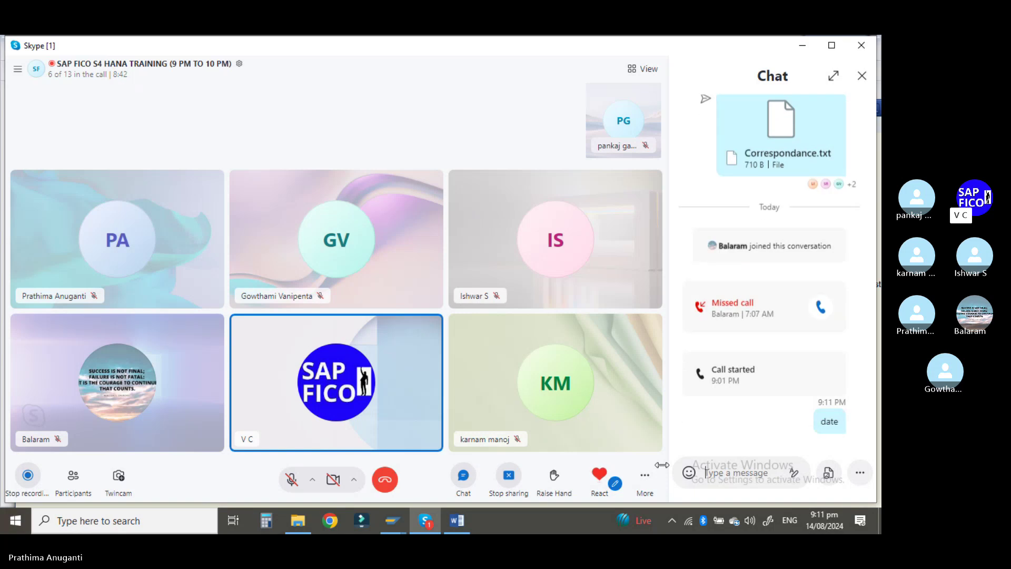
key("alt+Tab")
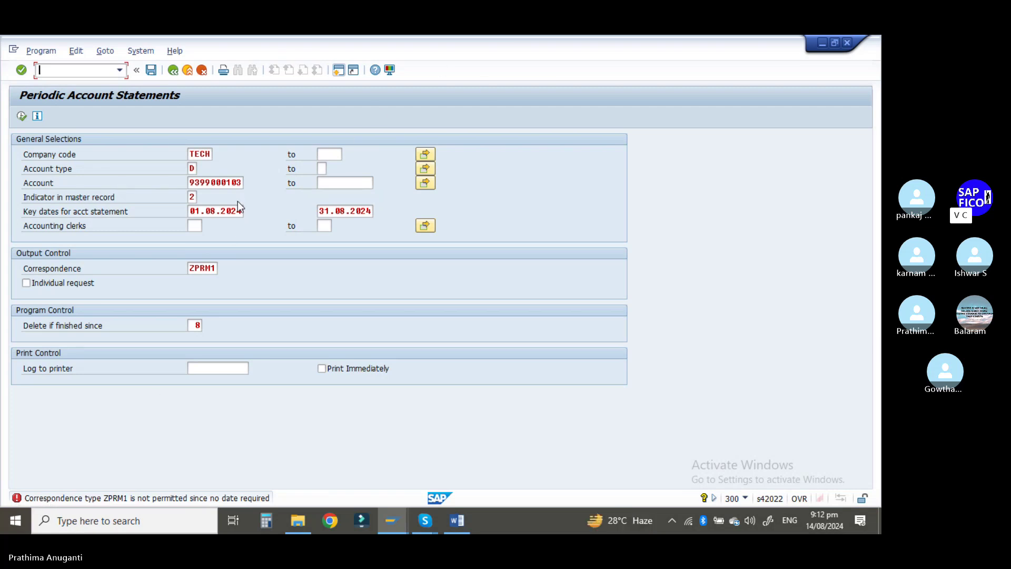
- Clear both key dates for the account statement and try to execute the run without them
left_click_drag(242, 211, 136, 210)
key("Delete")
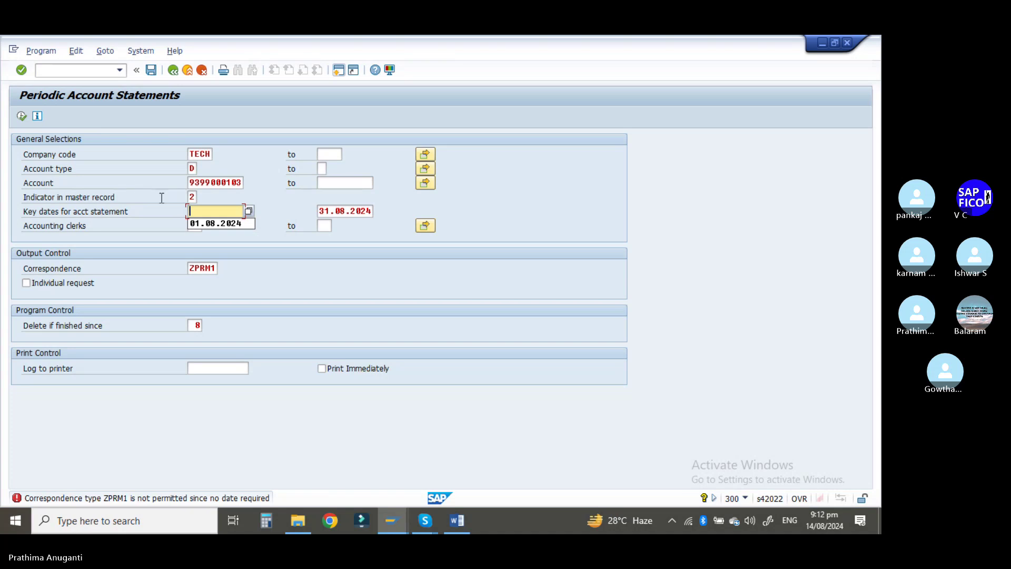
left_click_drag(319, 211, 385, 219)
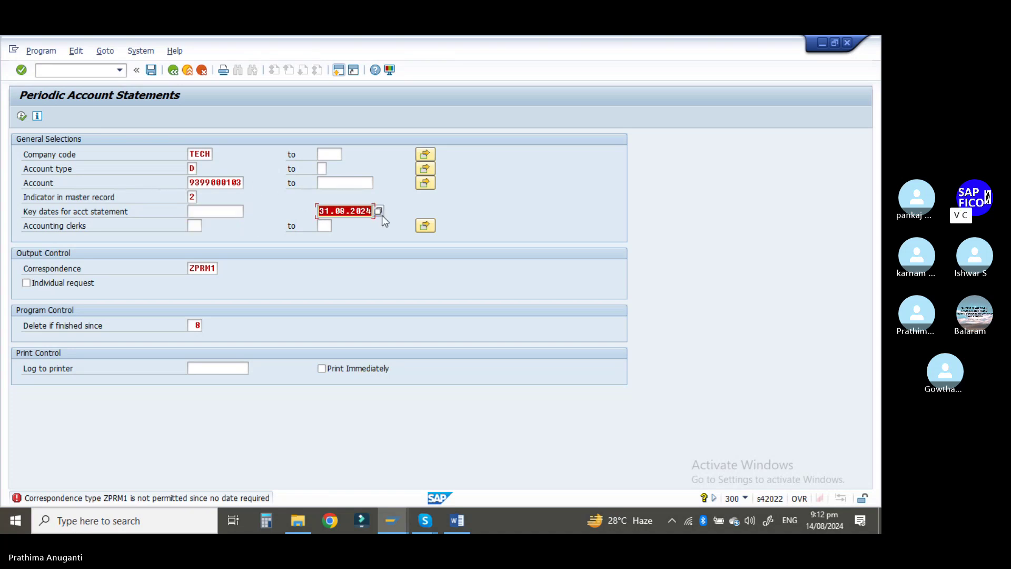
key("Delete")
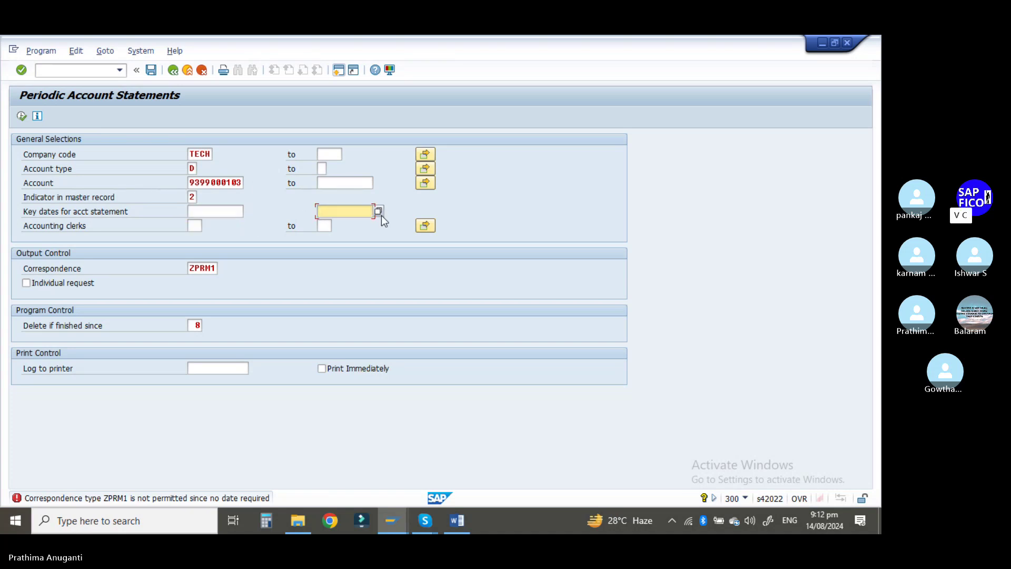
left_click(198, 212)
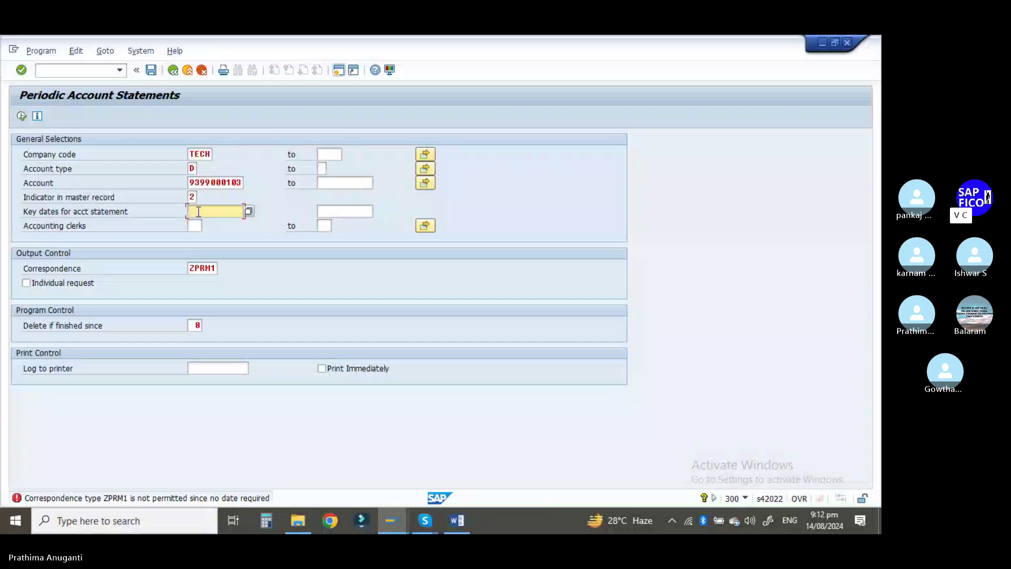
left_click(22, 117)
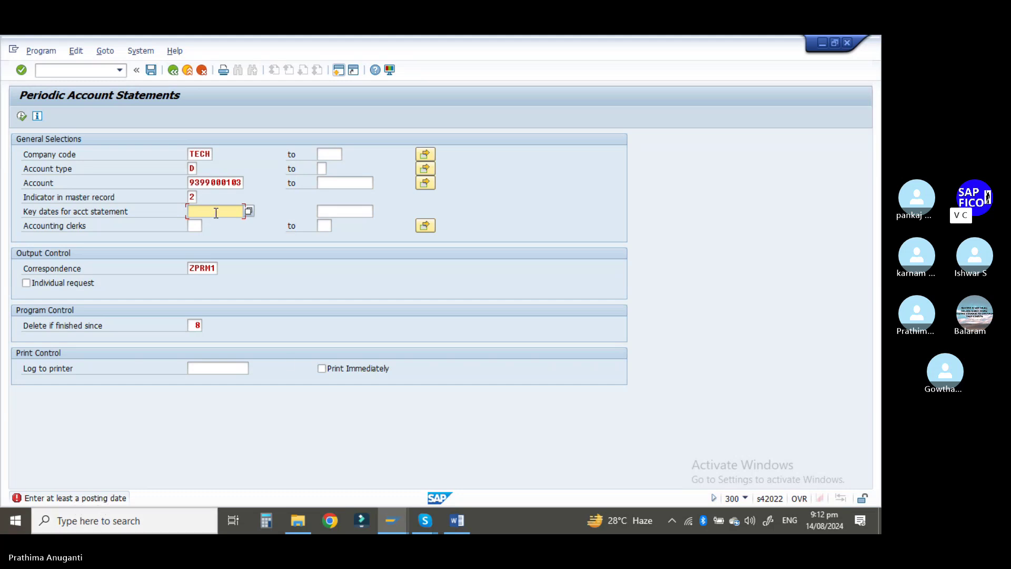
- Fill the empty key dates for the account statement with 01.08.2024 and 31.08.2024, and move to the Correspondence field
type("01.08.202")
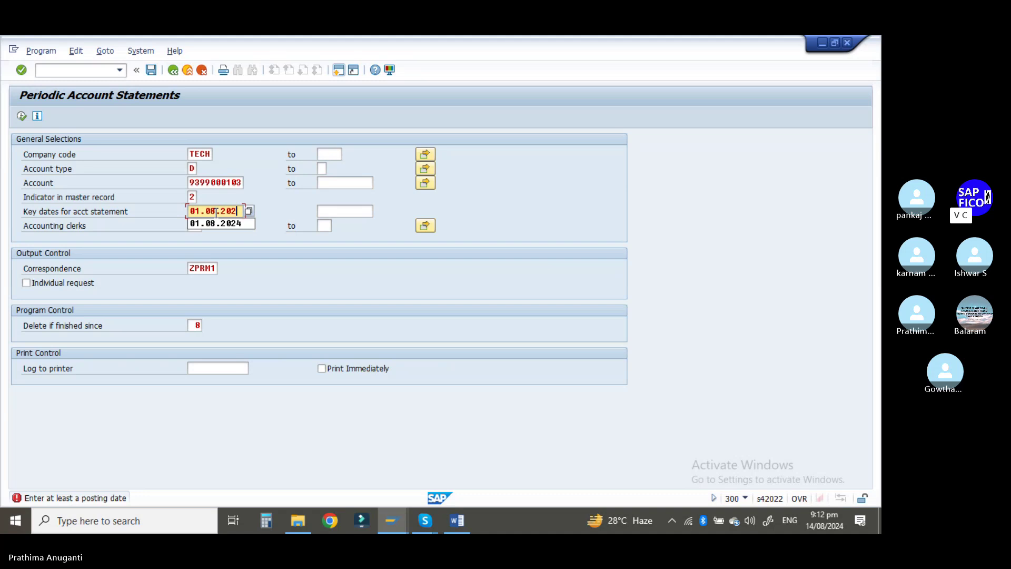
type("4")
key("Tab")
type("31.0")
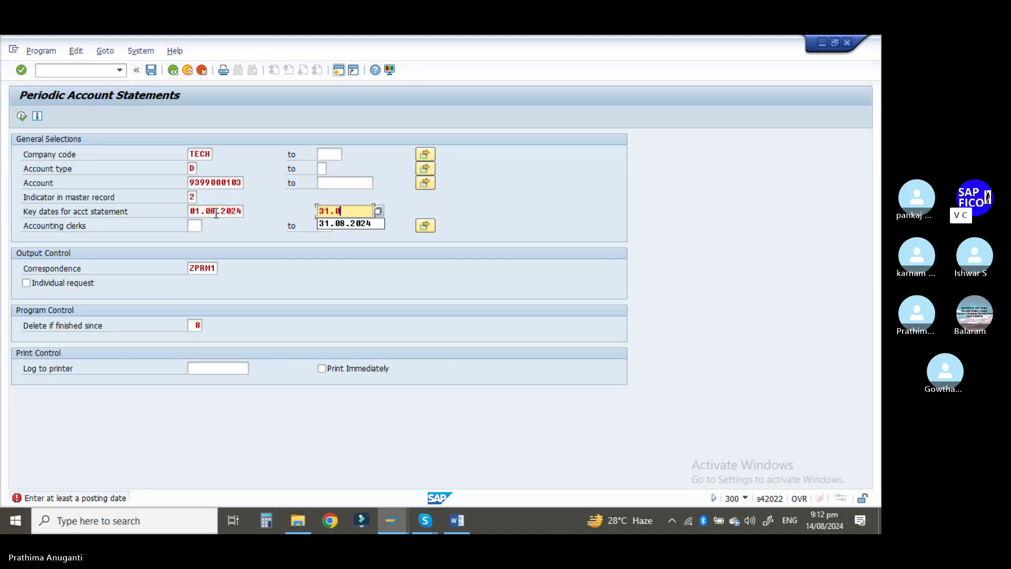
type("8.2024")
key("Tab")
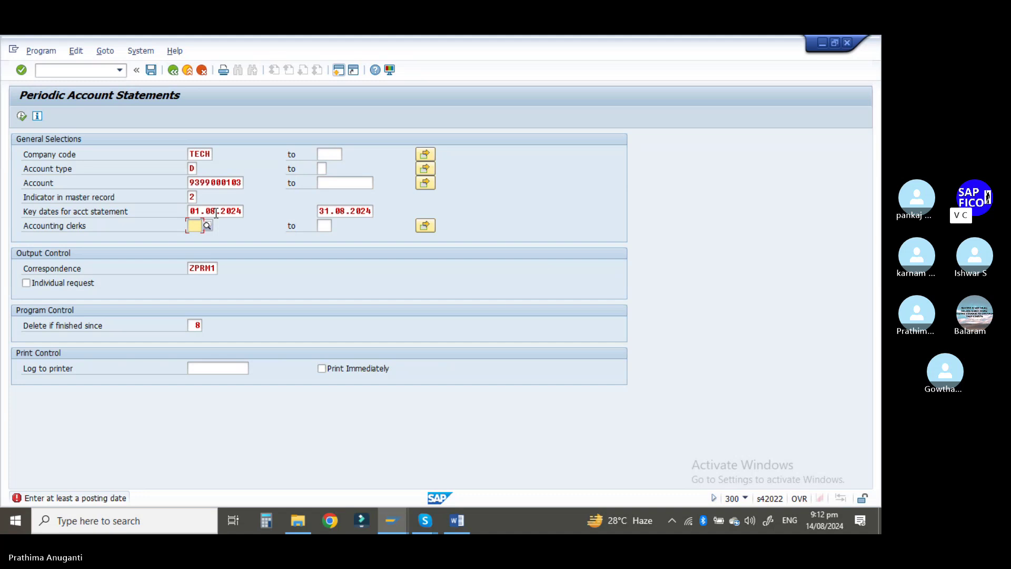
left_click(199, 270)
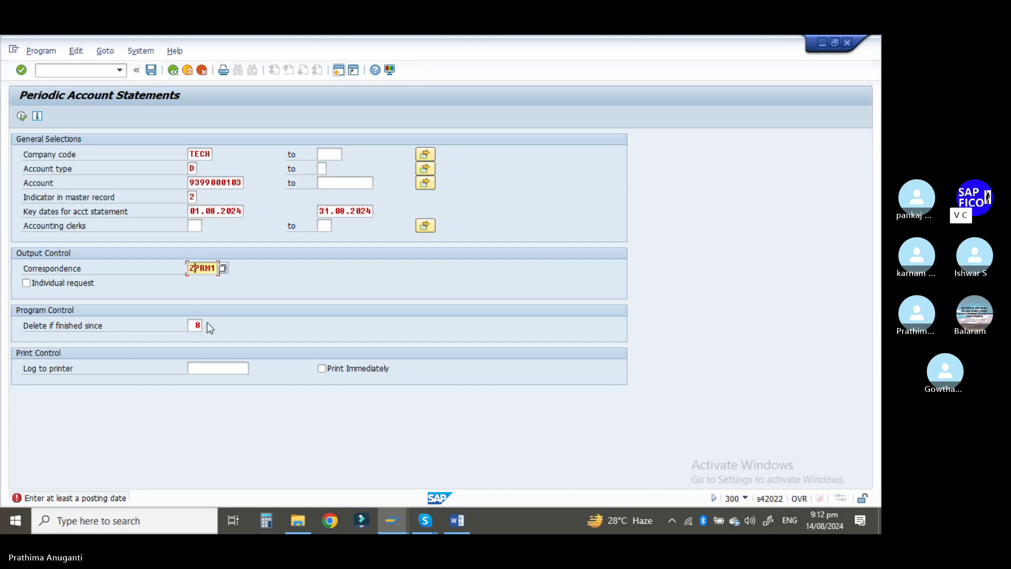
- Set the correspondence type to SAP06 (Account statement) and execute the periodic account statement run
left_click(223, 268)
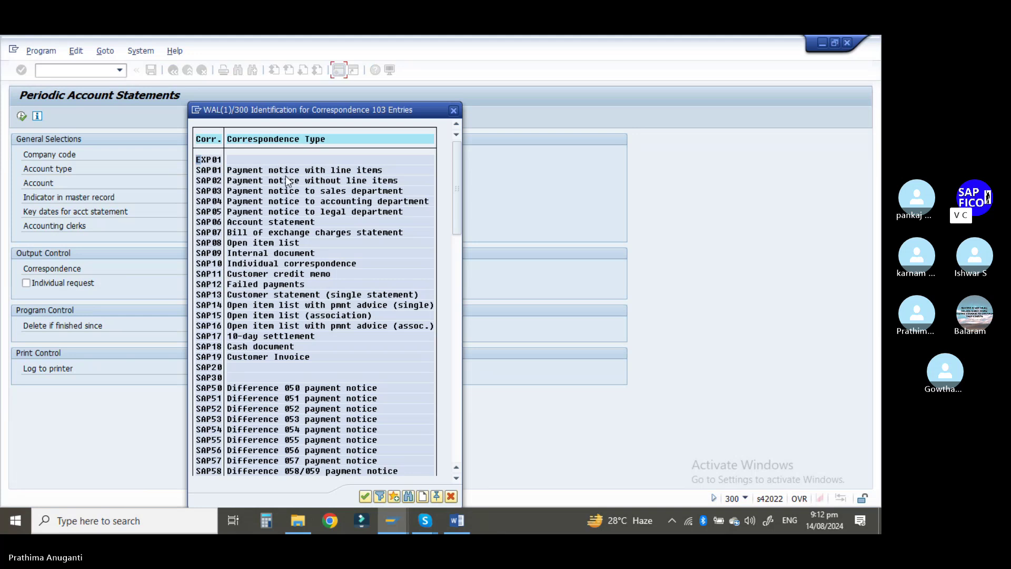
double_click(205, 222)
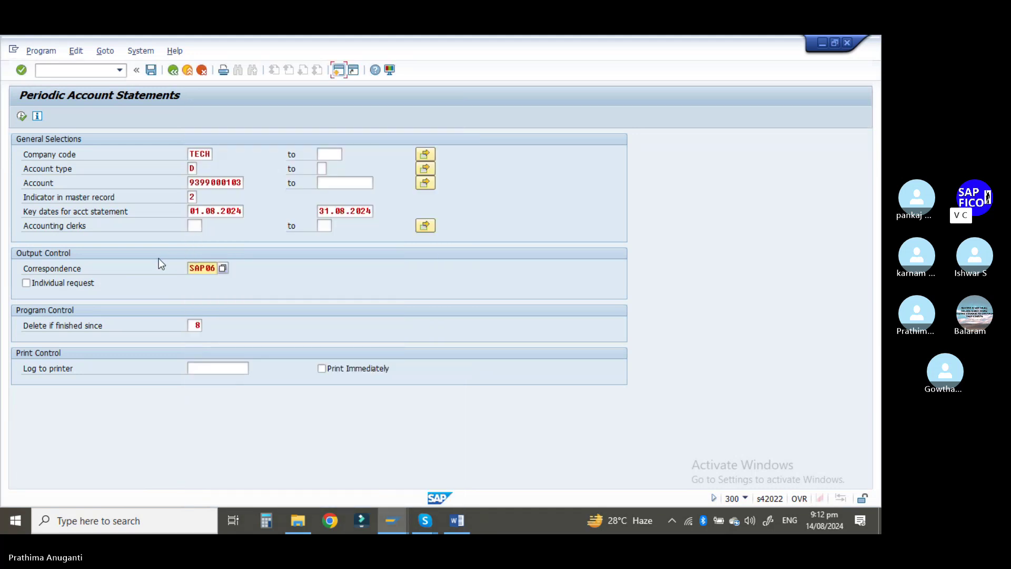
left_click(21, 116)
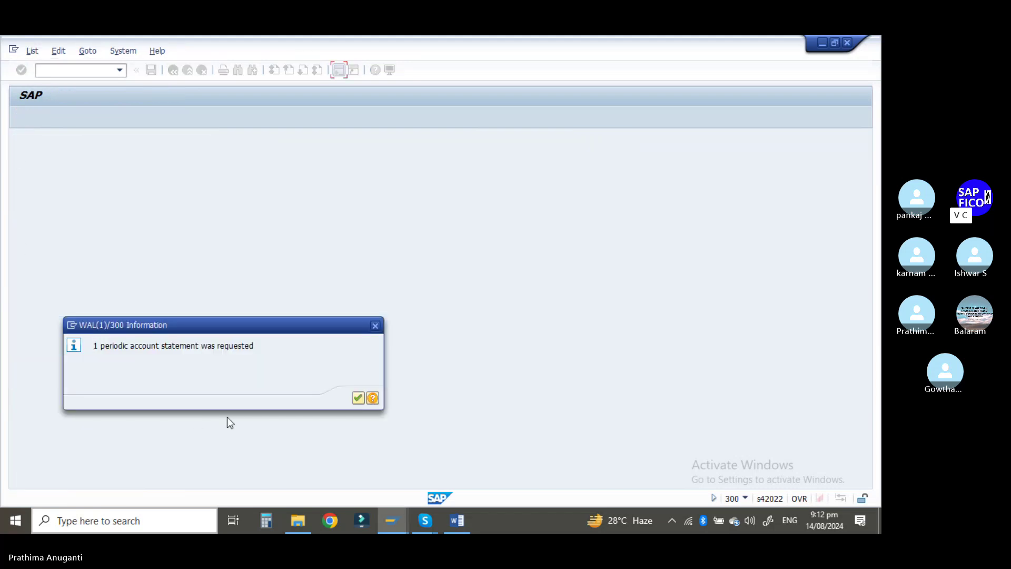
- Accept the statement request and issue the correspondence to output device LP01
left_click(359, 400)
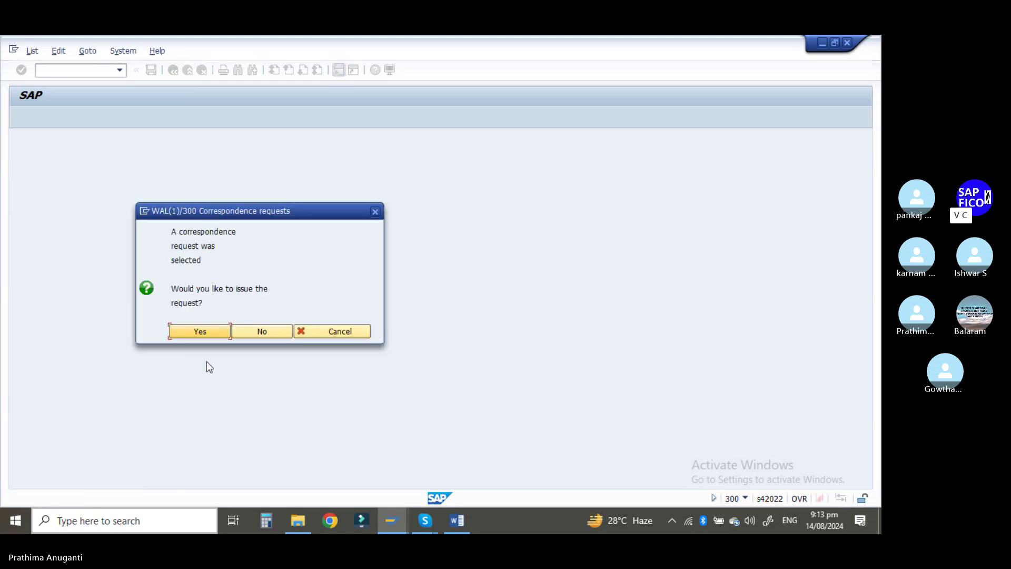
left_click(208, 332)
type("lp01")
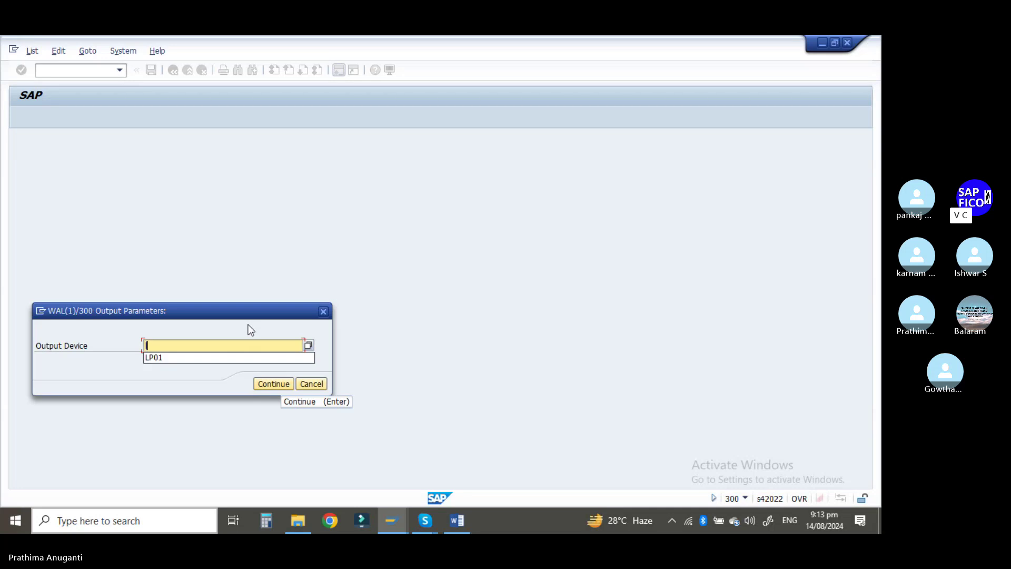
key("Return")
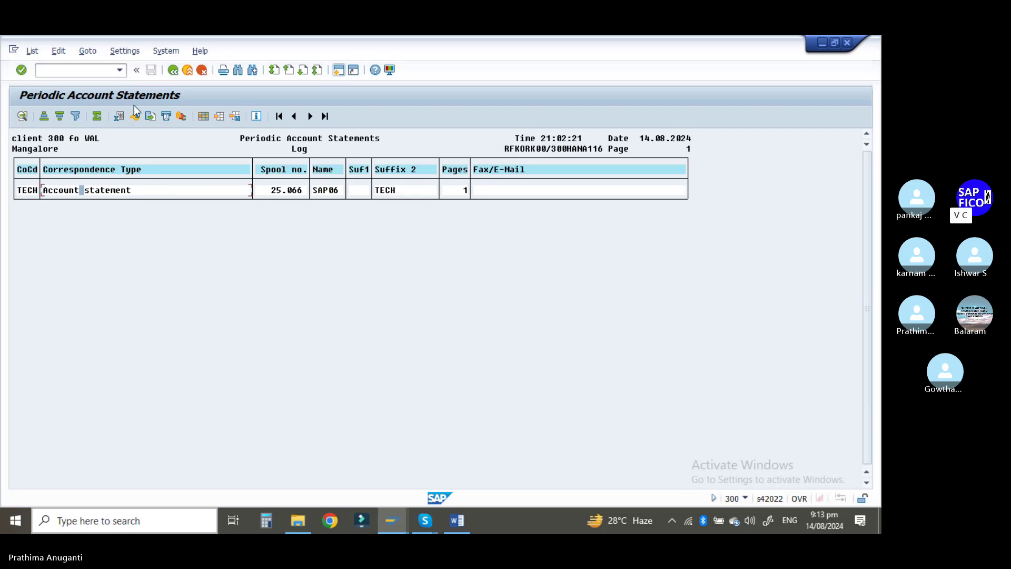
- Display the SAP06 LP01 TECH request from the own spool requests and review the account statement's line items and final balance
left_click(165, 51)
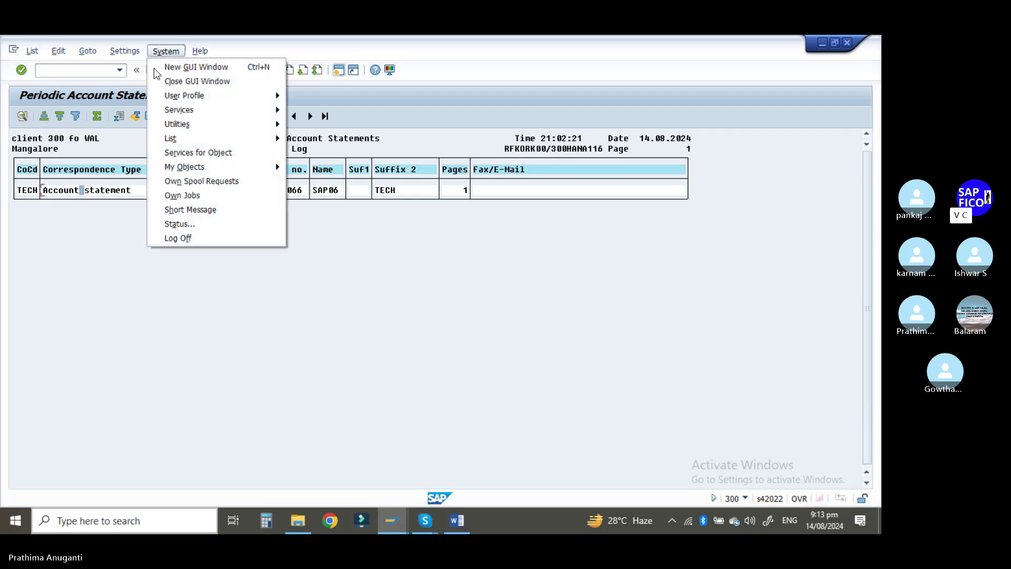
left_click(184, 182)
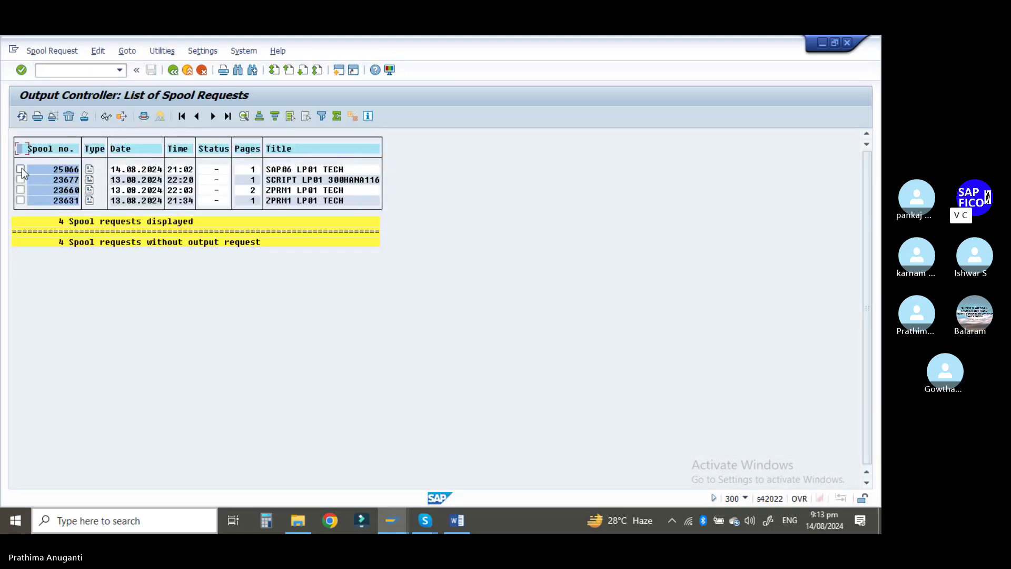
left_click(21, 169)
left_click(106, 117)
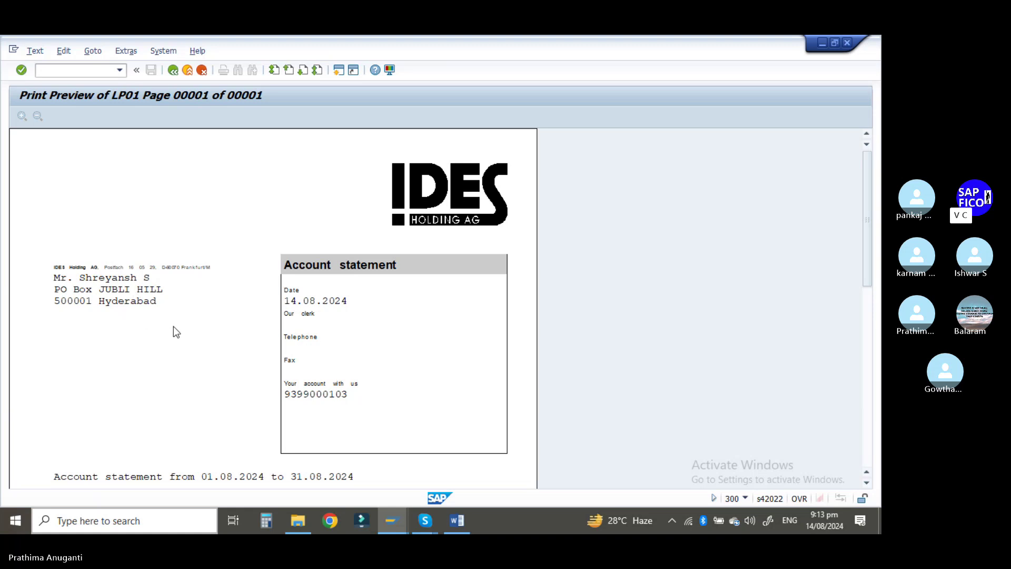
scroll(173, 327, "down", 5)
scroll(181, 337, "down", 5)
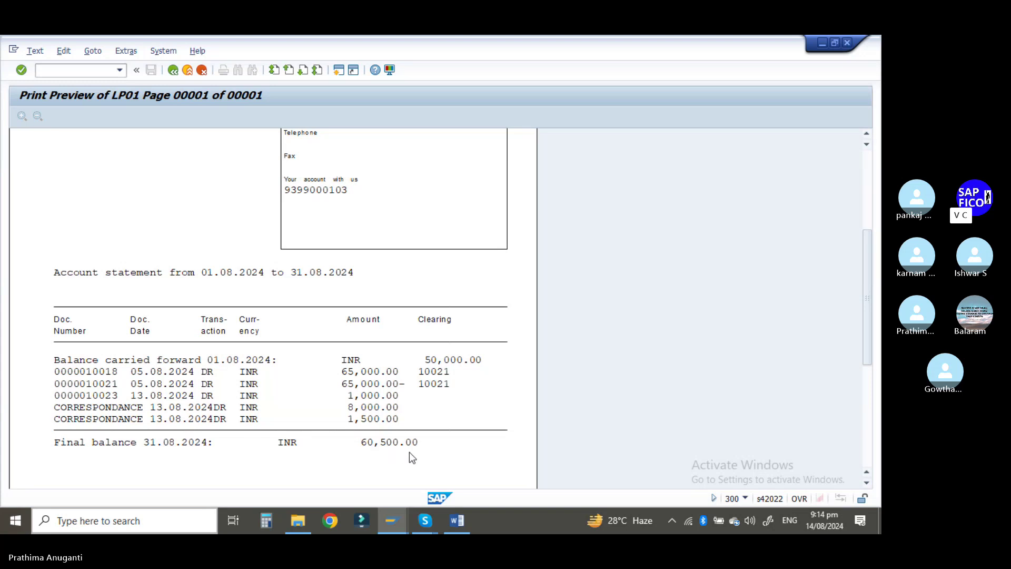
scroll(421, 444, "down", 3)
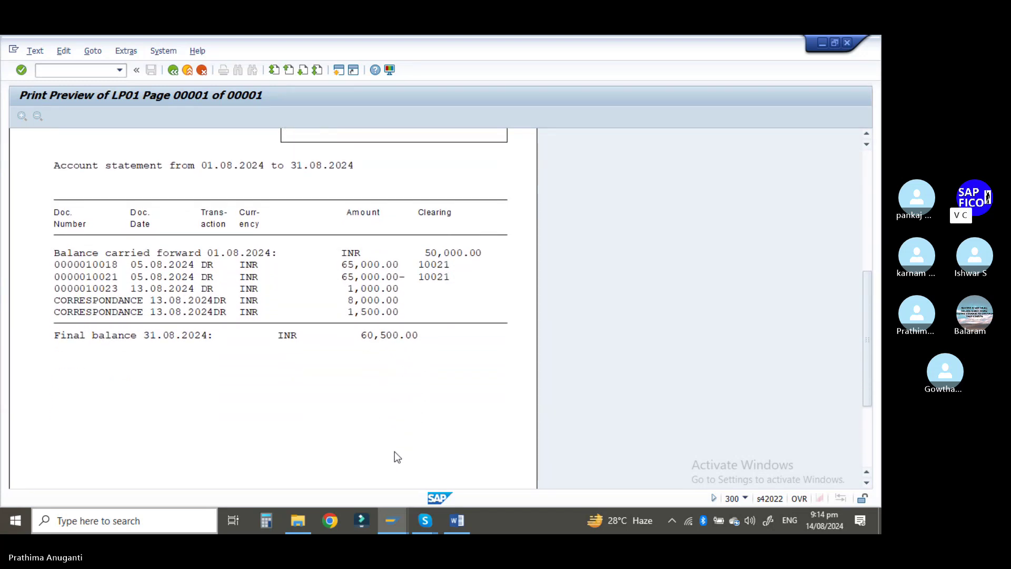
scroll(395, 452, "down", 2)
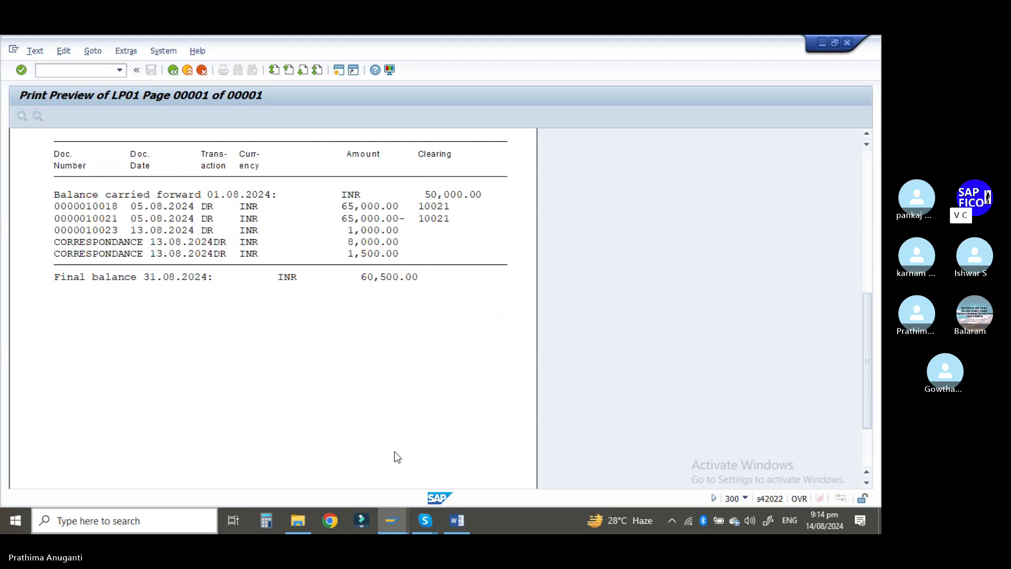
scroll(390, 452, "up", 1)
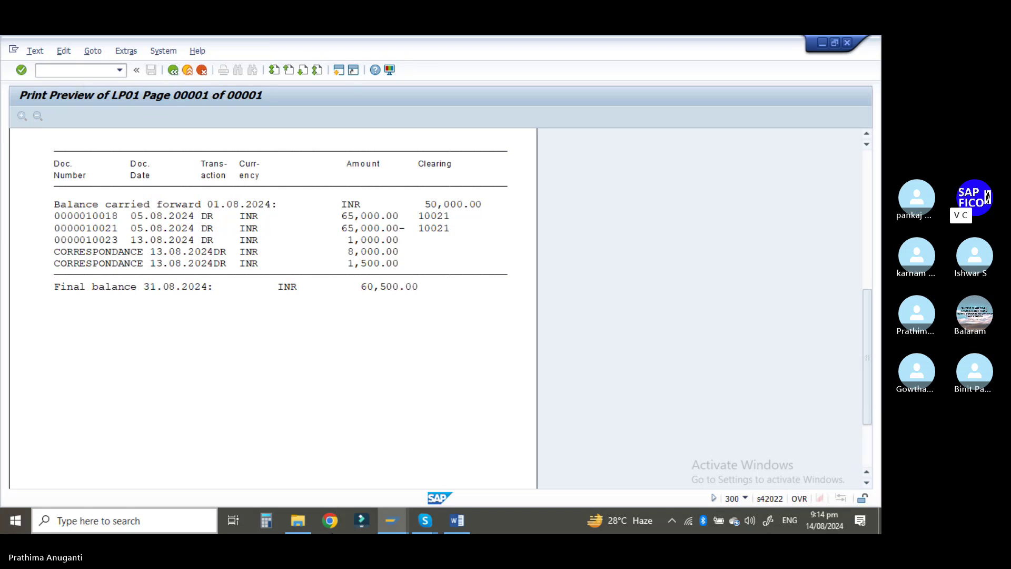
- Switch to the SAP Easy Access session and open transaction F.63 for deleting correspondence requests
key("alt+Tab")
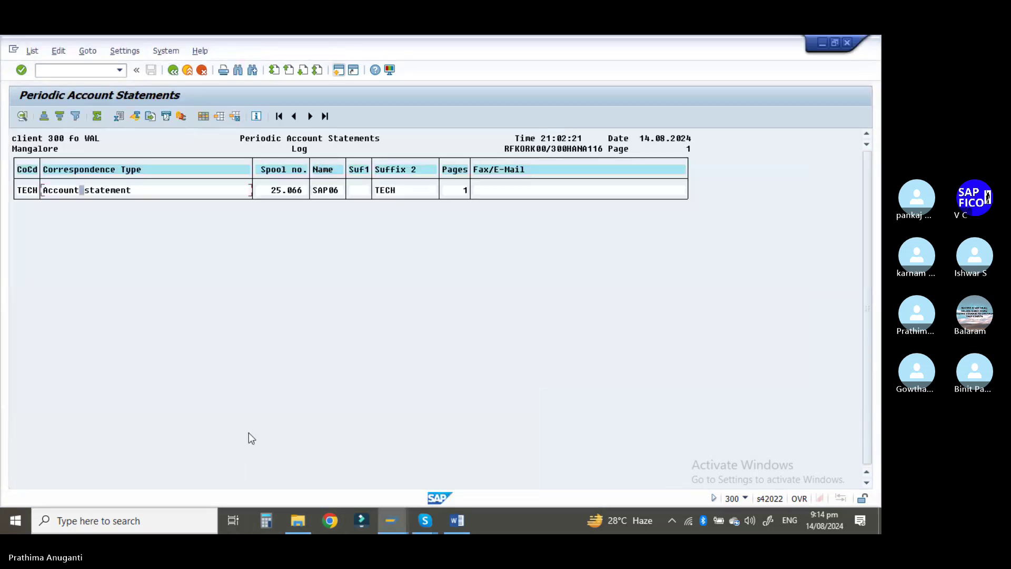
key("alt+Tab")
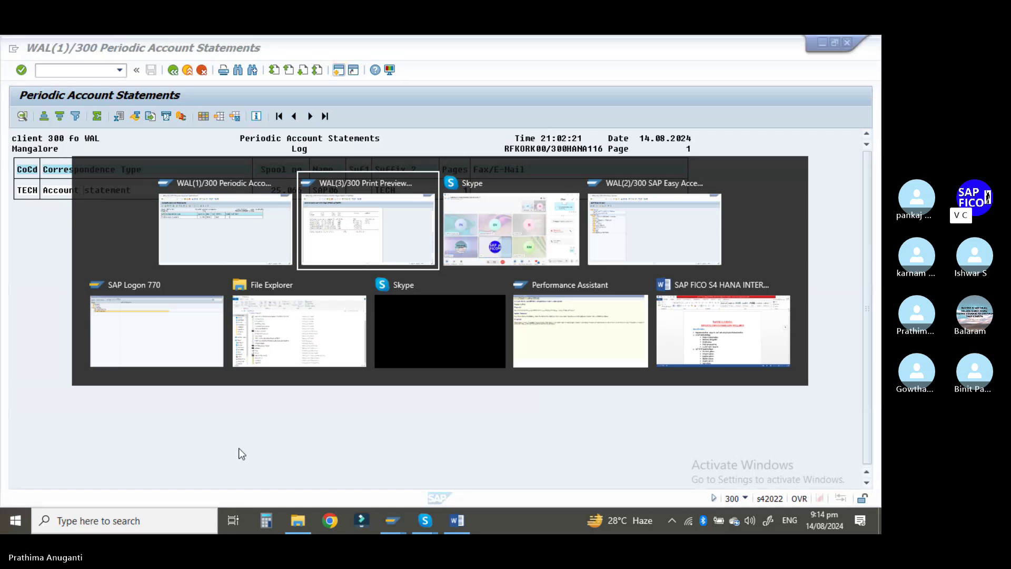
key("alt+Tab")
key("alt+Tab")
type("f")
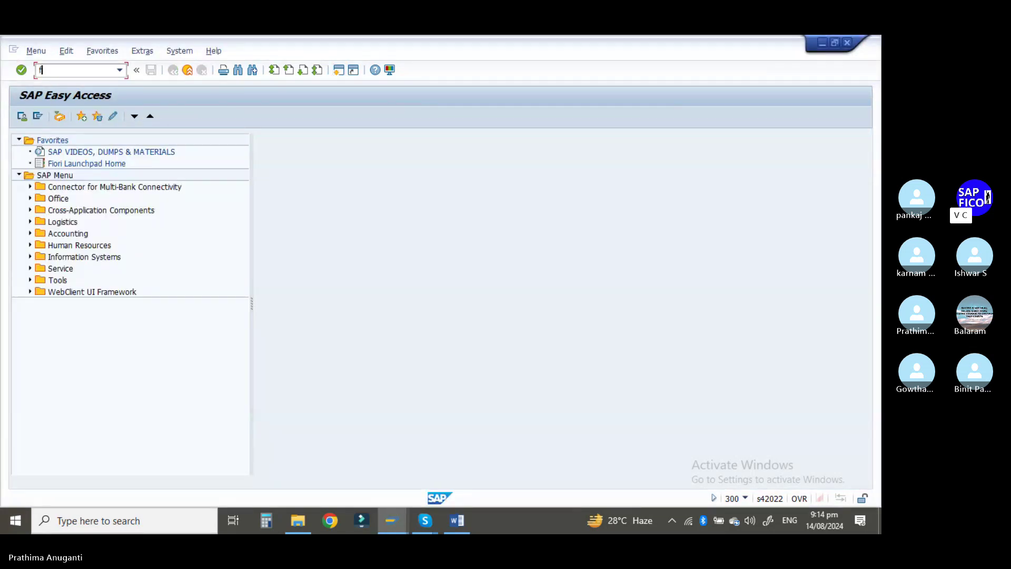
type(".63")
key("Return")
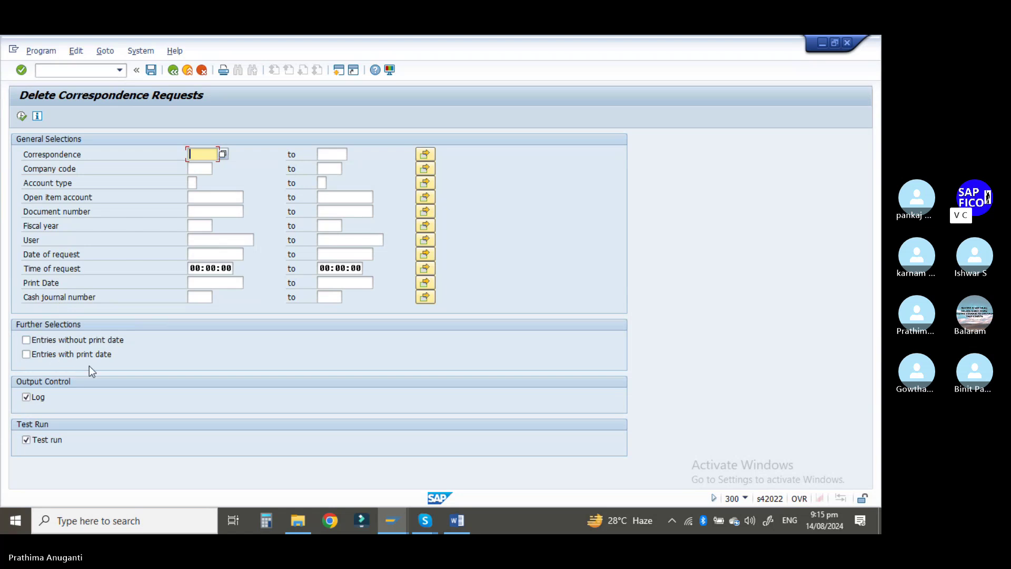
- Open the recent Correspondance notes file from File Explorer in Notepad and maximize its window
left_click(298, 522)
scroll(242, 401, "up", 1)
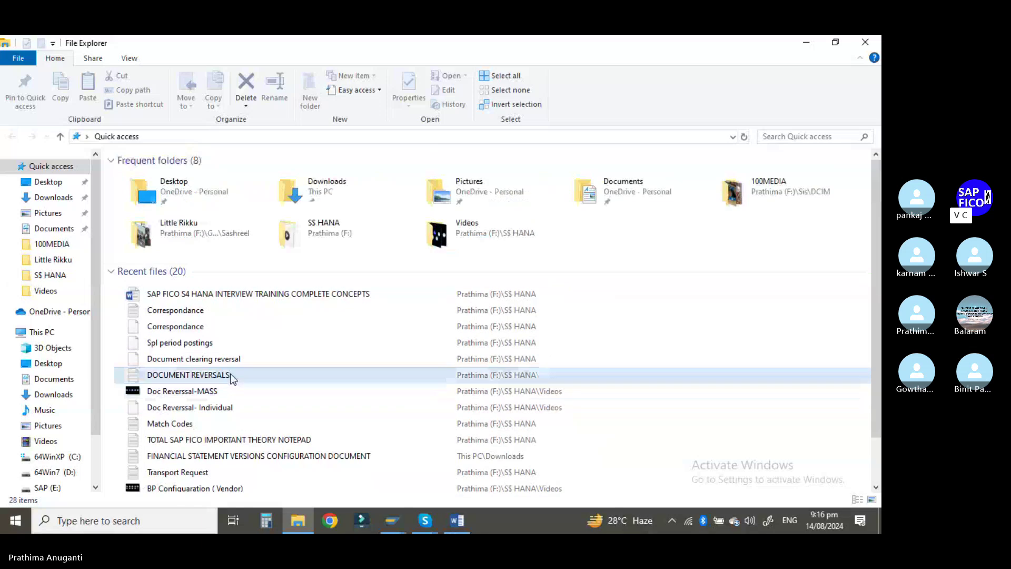
double_click(192, 313)
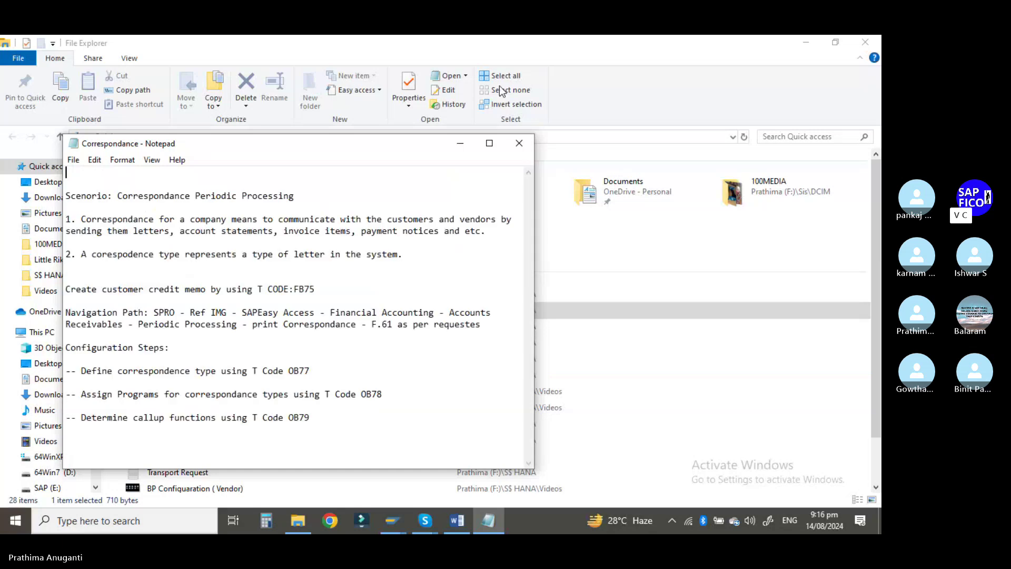
left_click(489, 143)
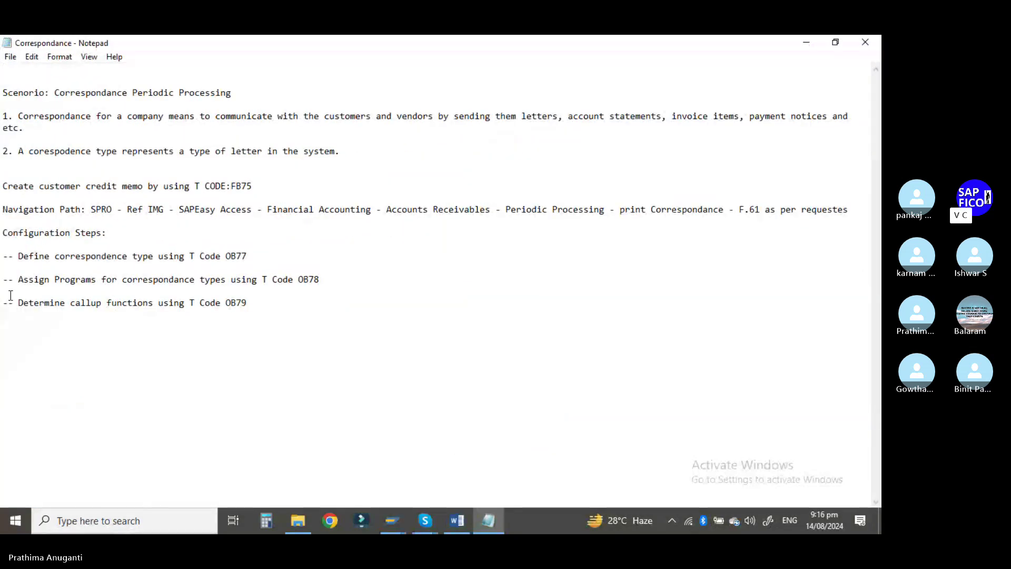
- Below the OB79 line in the configuration steps, add a new entry starting "-- Sending accounting Statements"
left_click(269, 304)
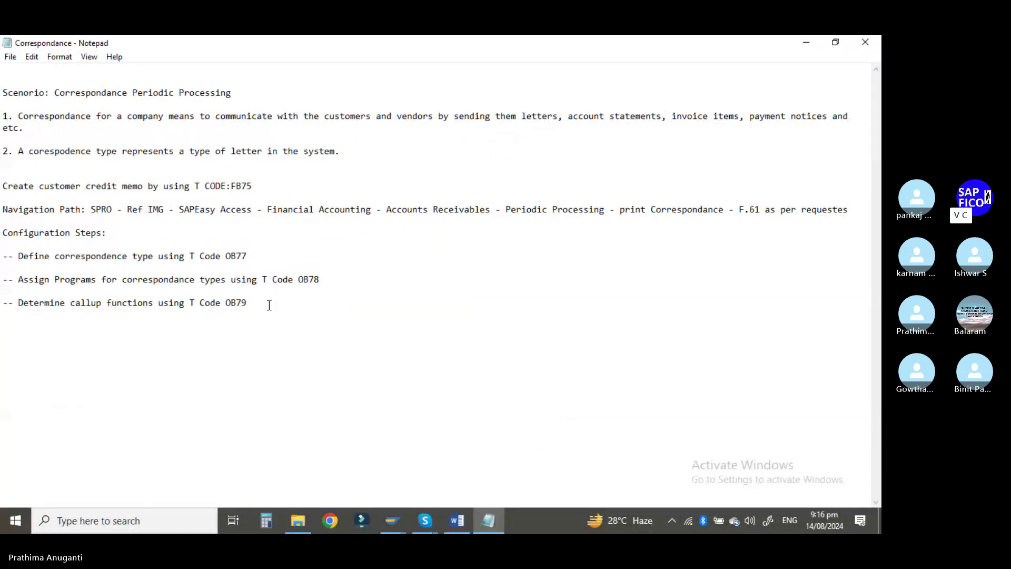
key("Return")
key("Return")
type("--")
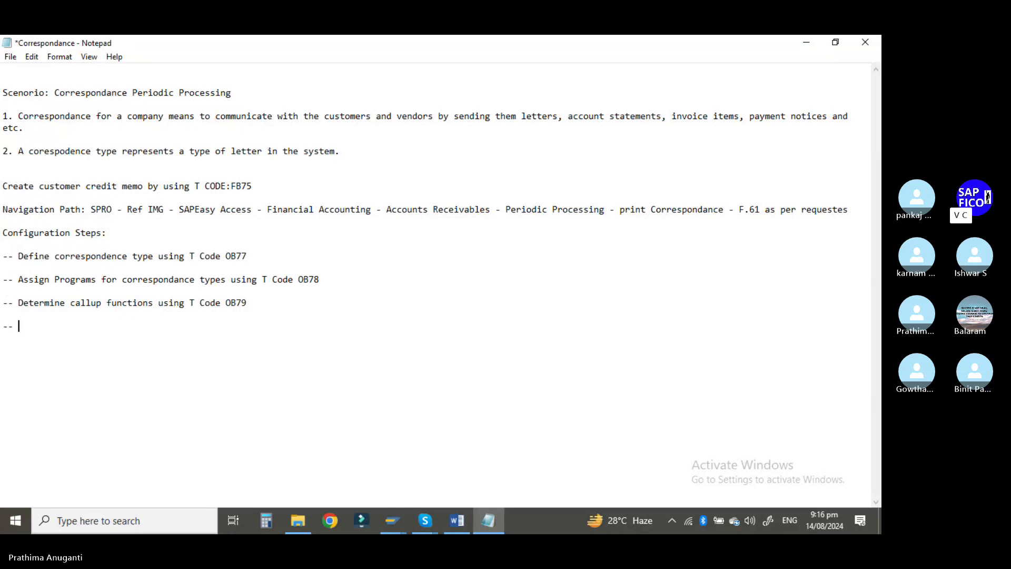
type(" Accounting Statements")
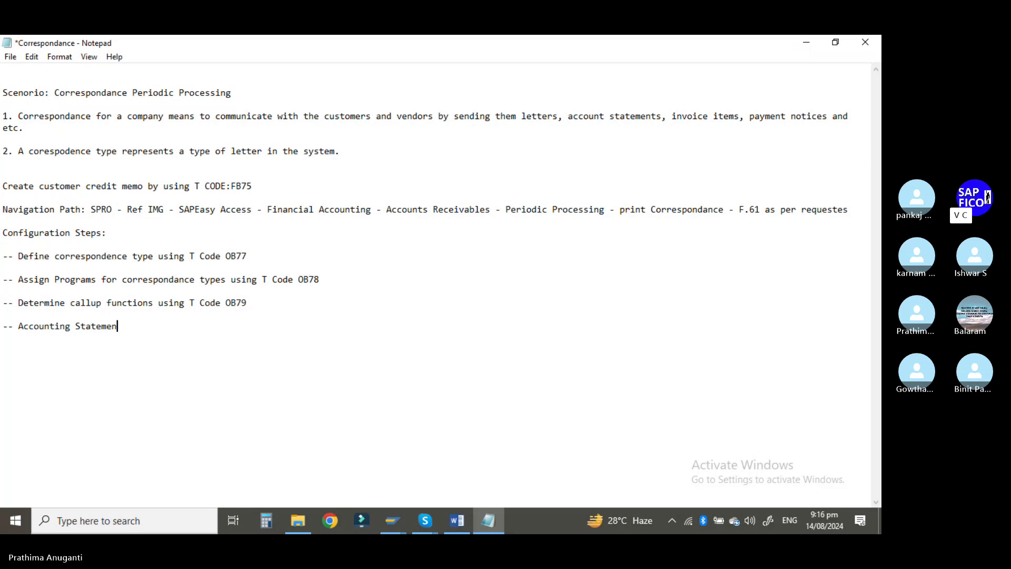
key("ctrl+Left")
key("ctrl+Left")
type("Sendin")
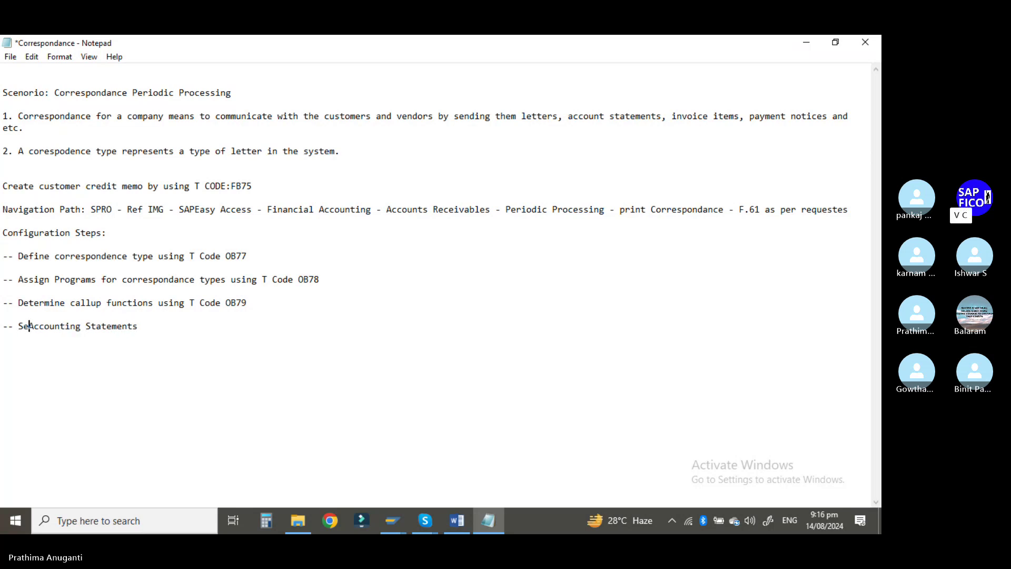
type("g")
key("Delete")
type("a")
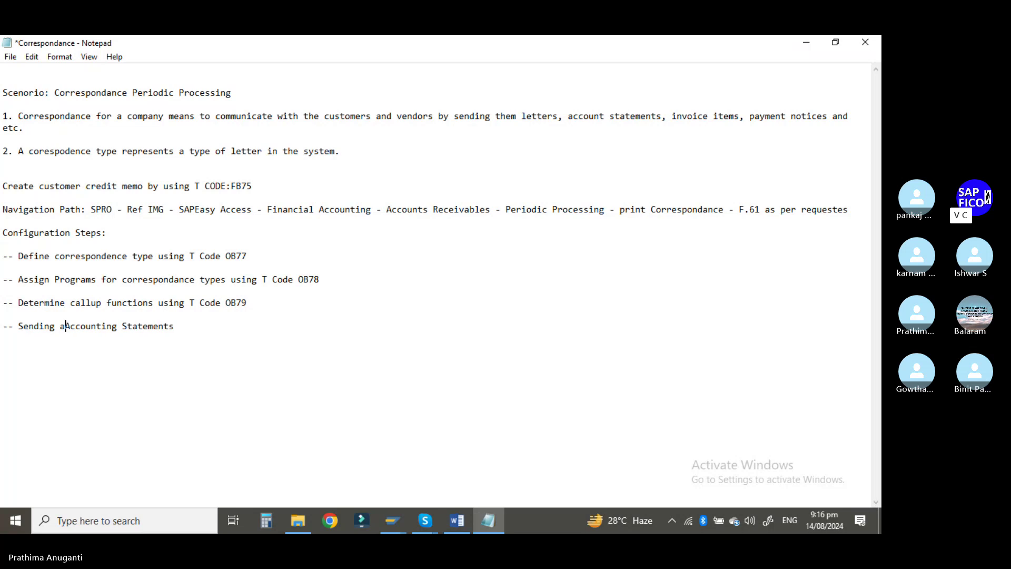
key("End")
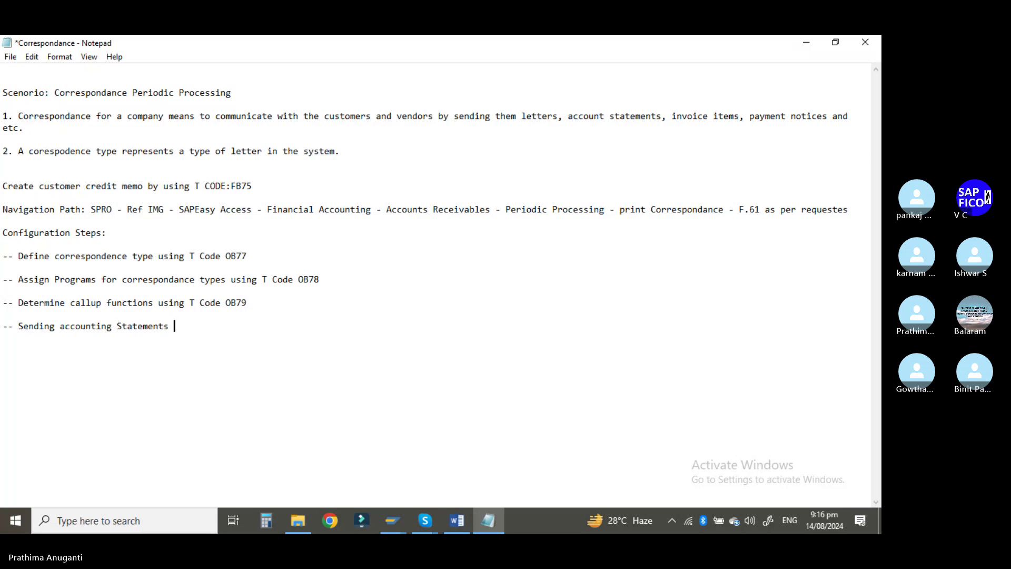
- Complete the accounting statements entry with "by using Correspondance in the BP master record."
type("by usin")
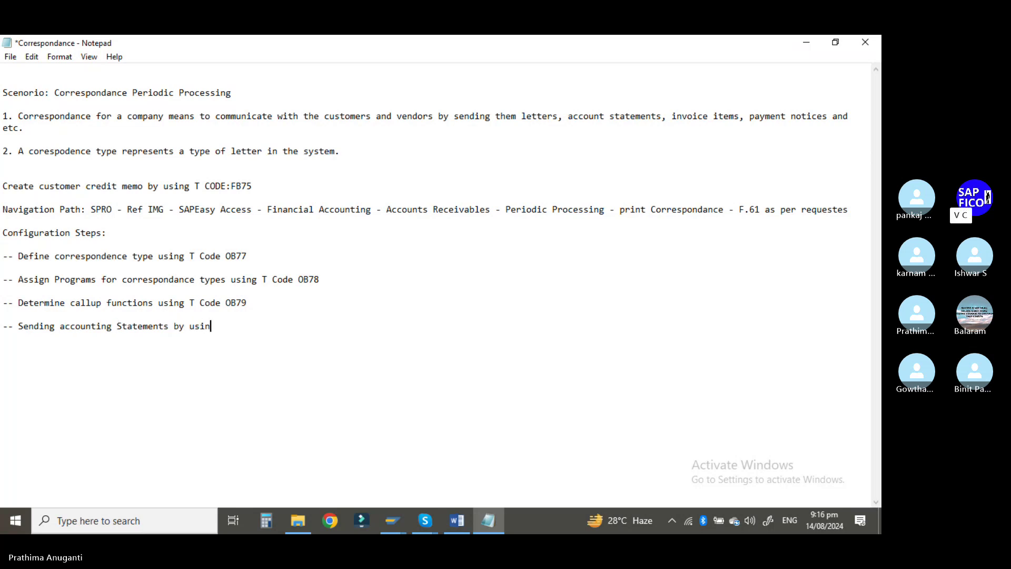
type("g Correspondam")
type("ce")
key("BackSpace")
key("BackSpace")
key("BackSpace")
type("ce in th")
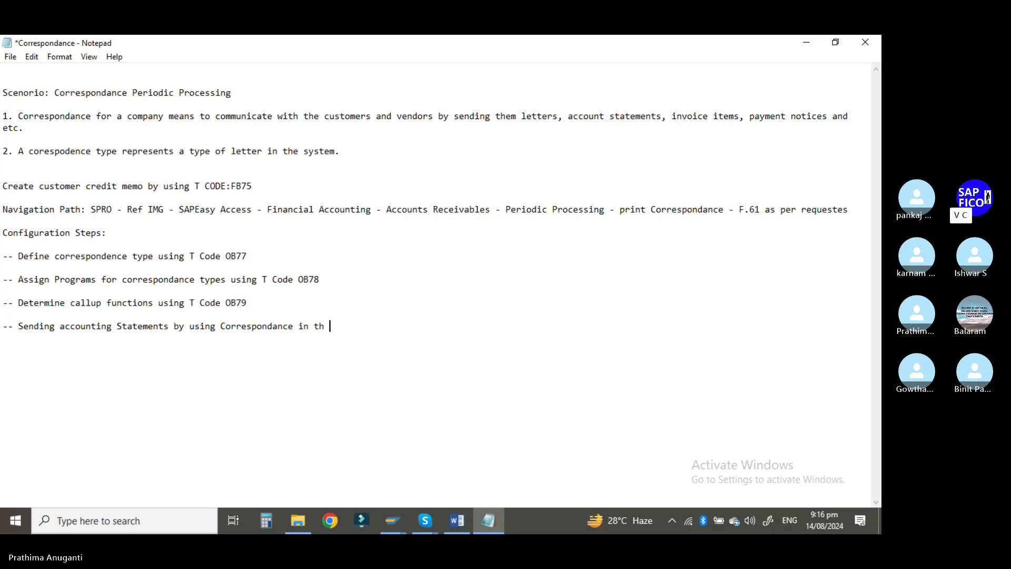
type("e B")
type("P ")
type("master")
type(" re")
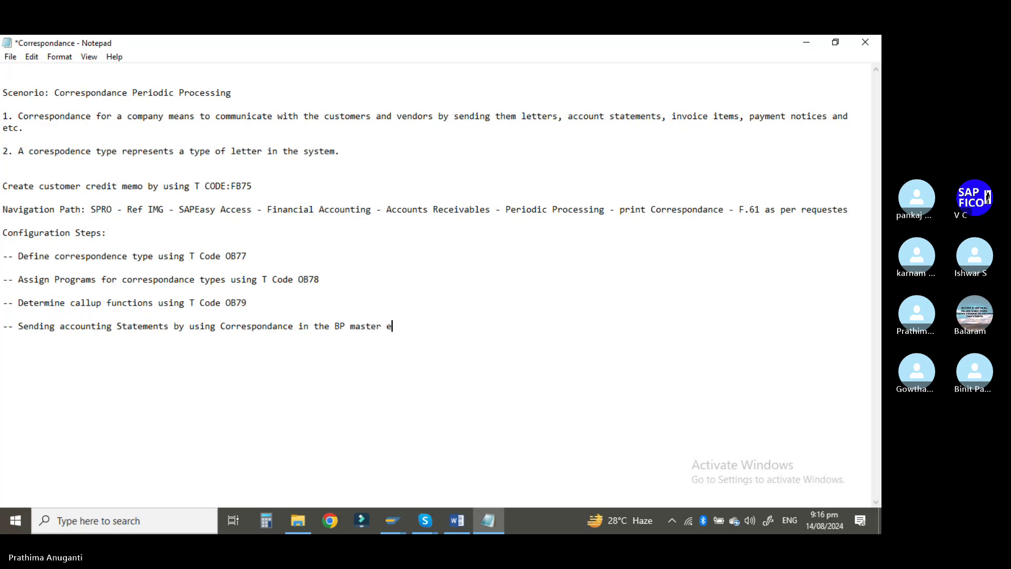
type("cord.")
- Below the accounting statements entry, add the line "-- Execute the correspondence bank statement using T CODE f.27"
key("Return")
key("Return")
type("--")
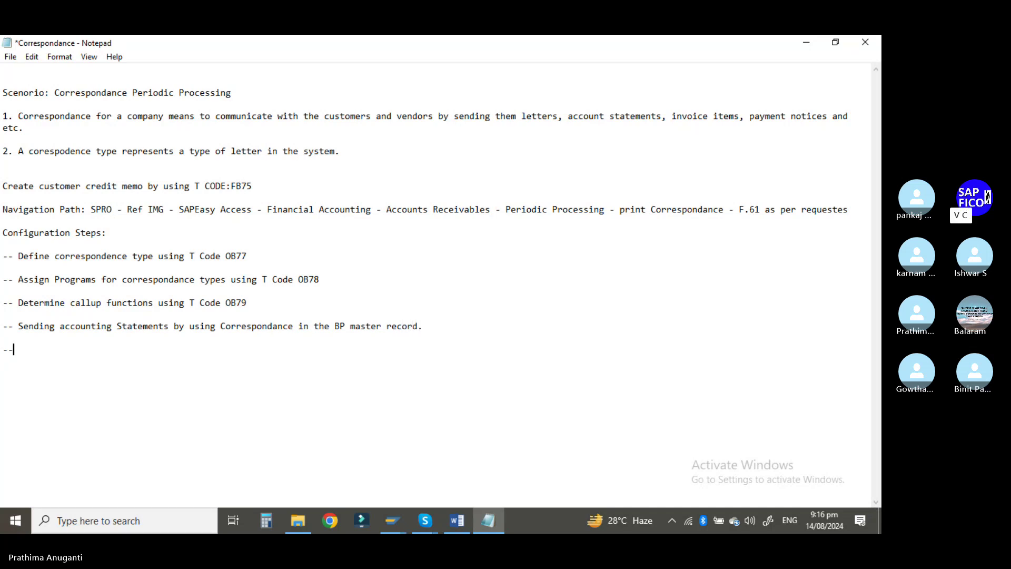
type(" Execute the cor")
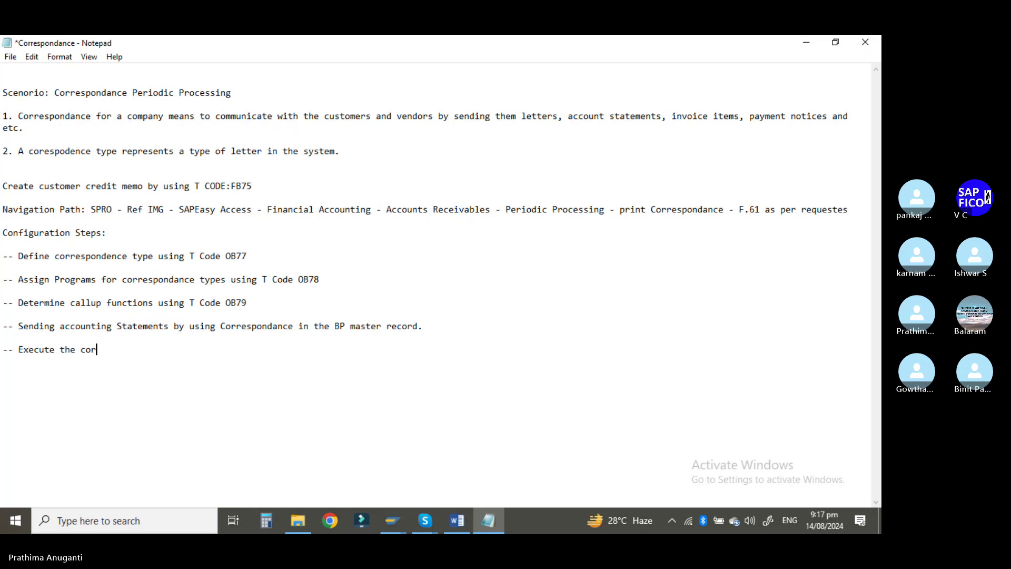
type("res[o")
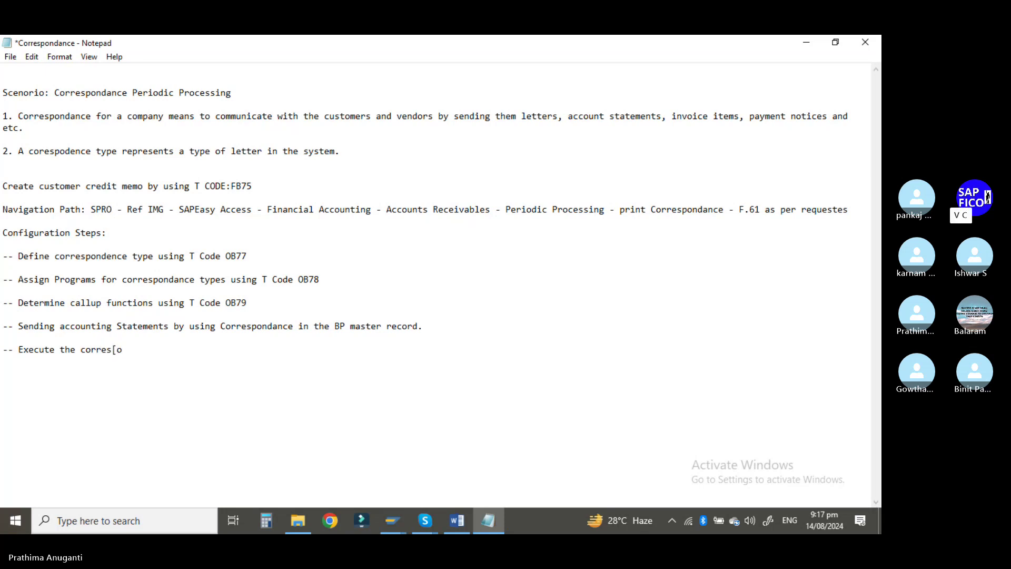
key("BackSpace")
key("BackSpace")
type("pondence ")
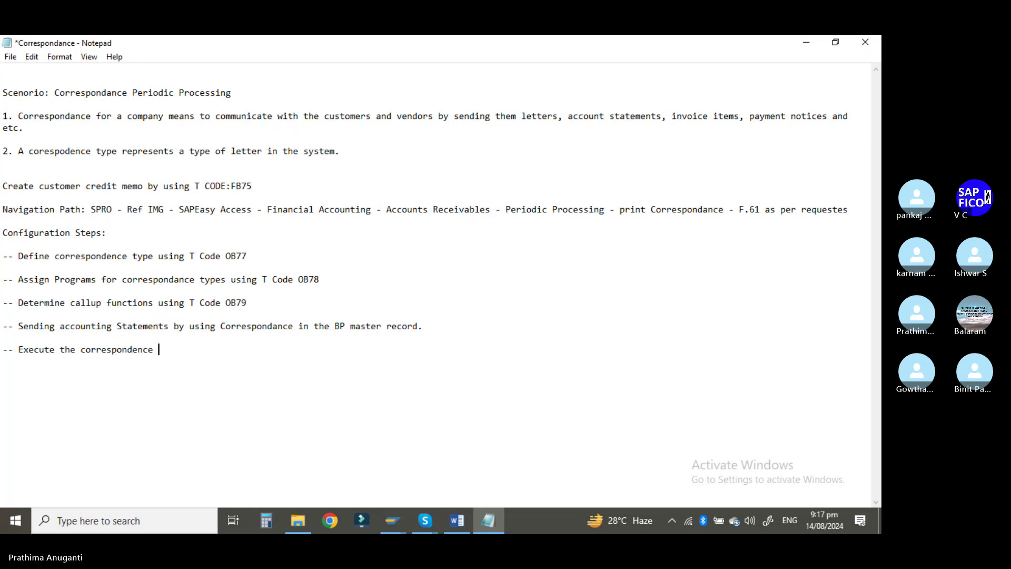
type("bank s")
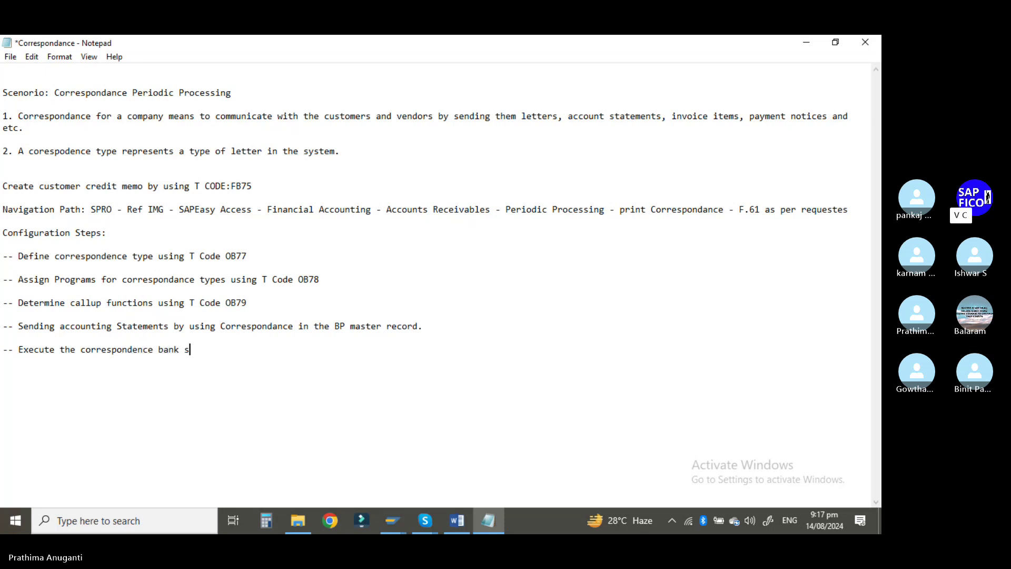
type("tatement ")
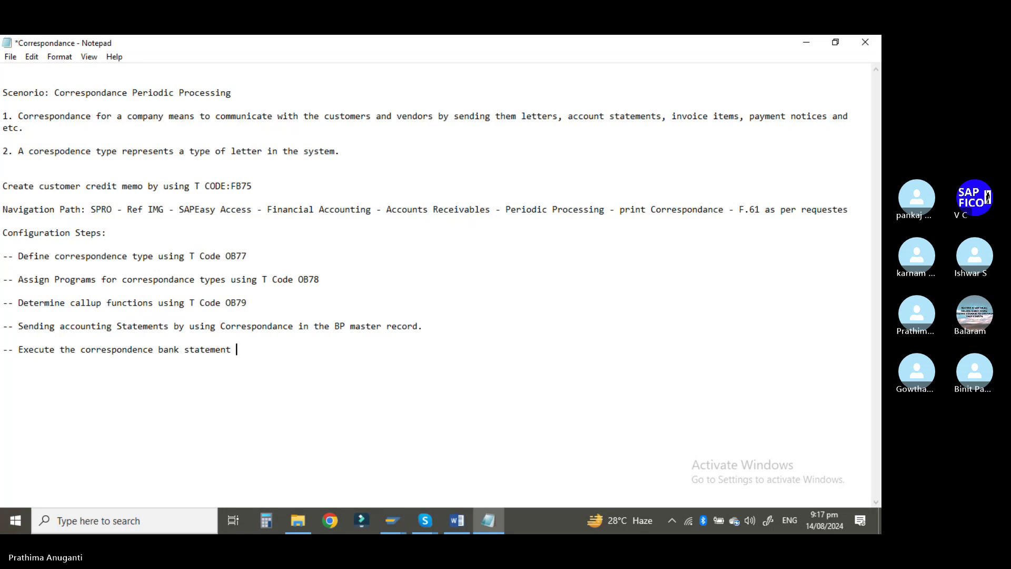
type("using ")
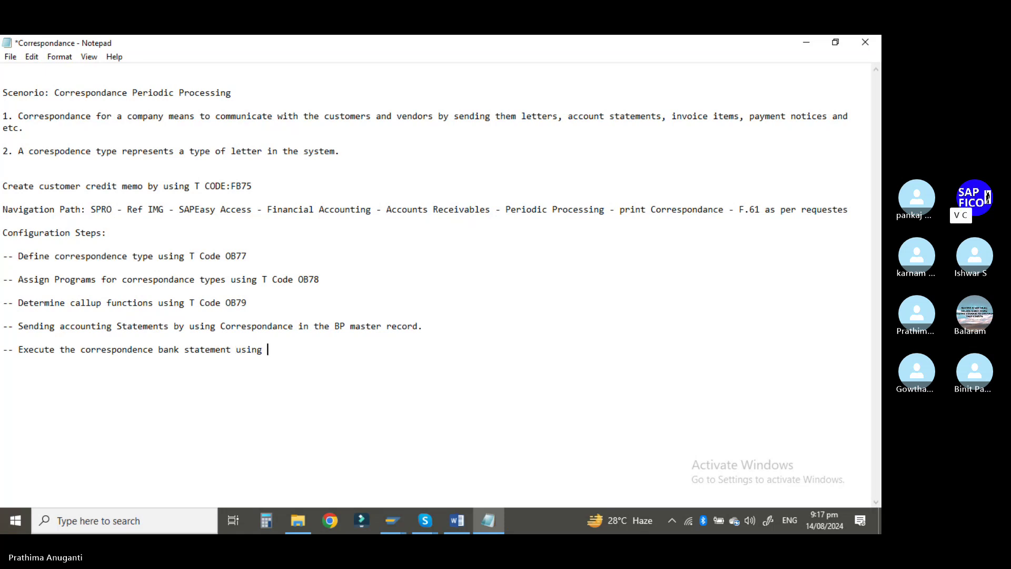
type("T CODE f.27")
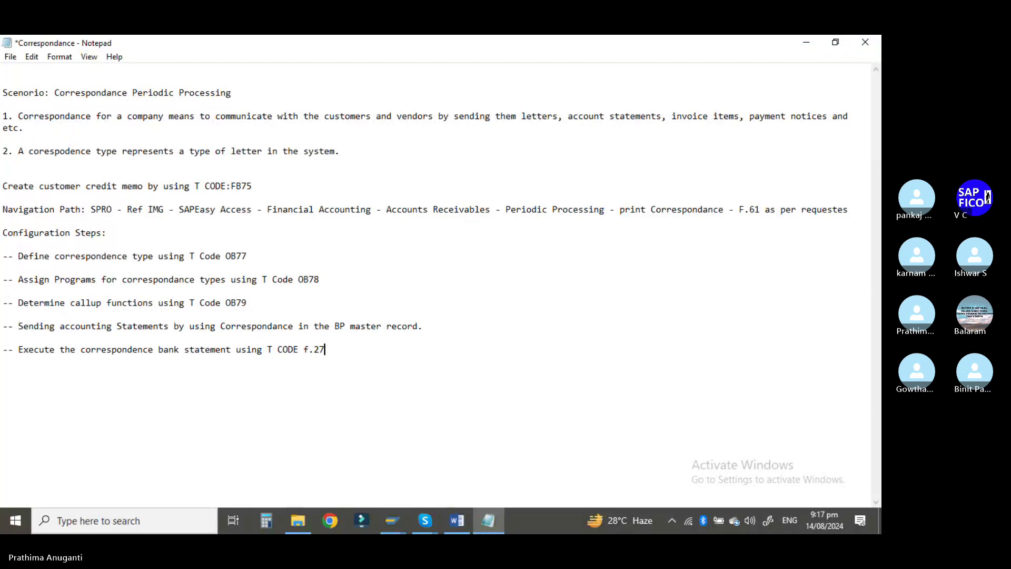
- Add another configuration step reading "-- Delete the correspondance request using T CODE F.63"
key("Return")
key("Return")
type("-- Delete ")
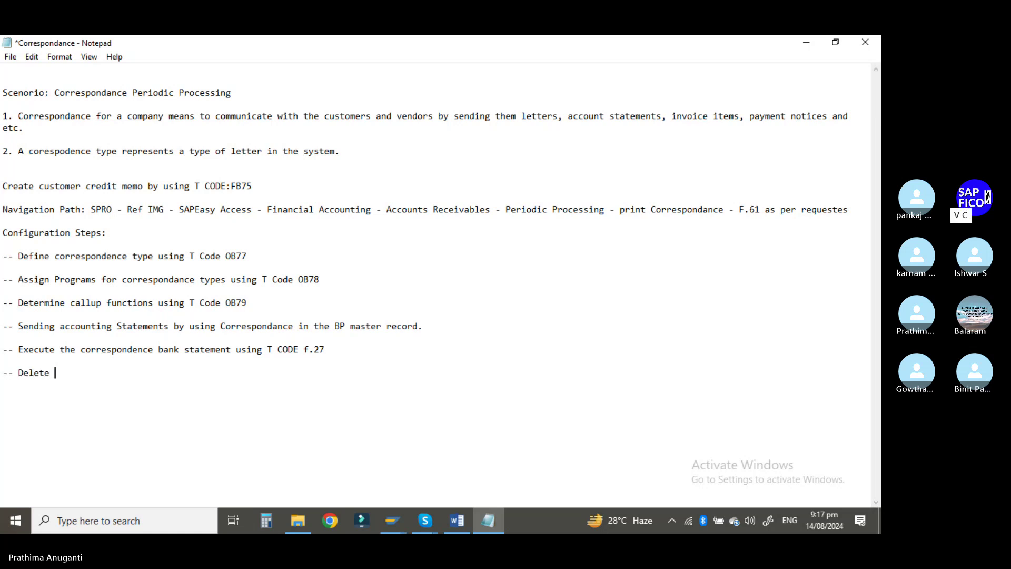
type("the correspondance req")
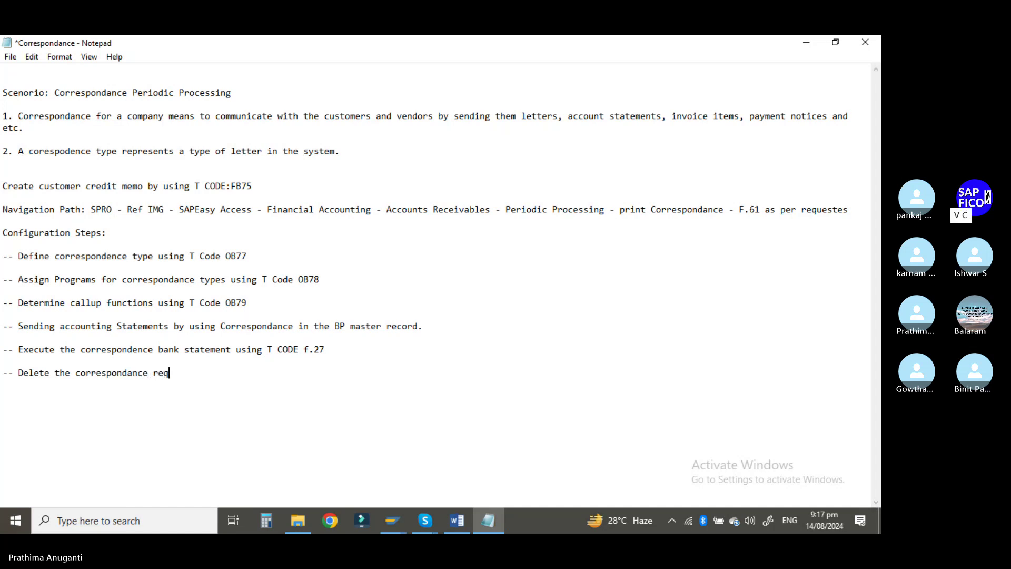
type("uest using T CODE F.63")
- Capitalize the code as F.27 in the bank statement entry, save the notes, and end the F.63 entry with a period
left_click(304, 350)
key("Delete")
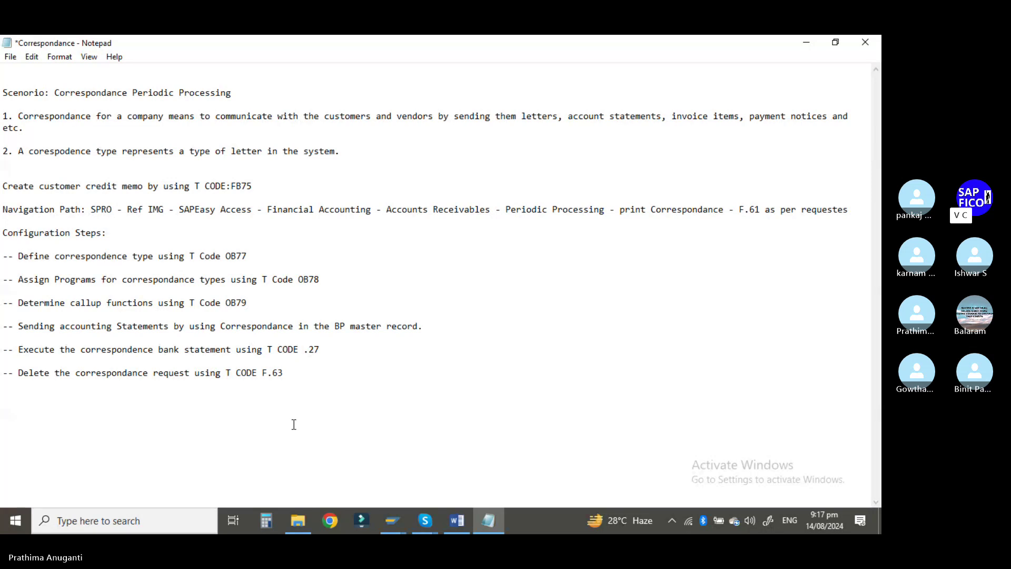
type("F")
left_click_drag(263, 375, 284, 374)
left_click(380, 407)
key("ctrl+s")
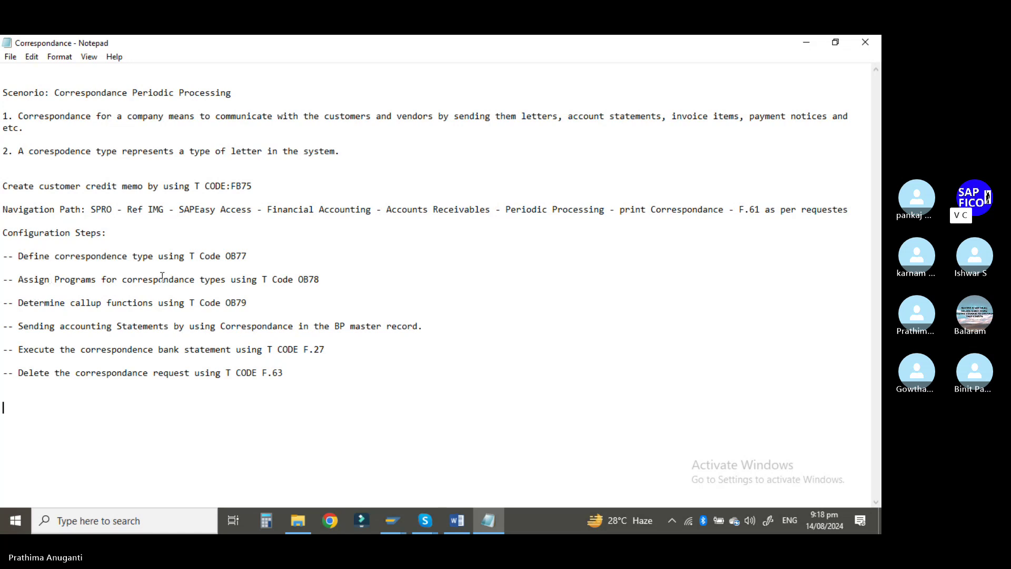
left_click(320, 372)
type(".")
- Switch to the open SAP windows and close the Performance Assistant and the Periodic Account Statements session
key("alt+Tab")
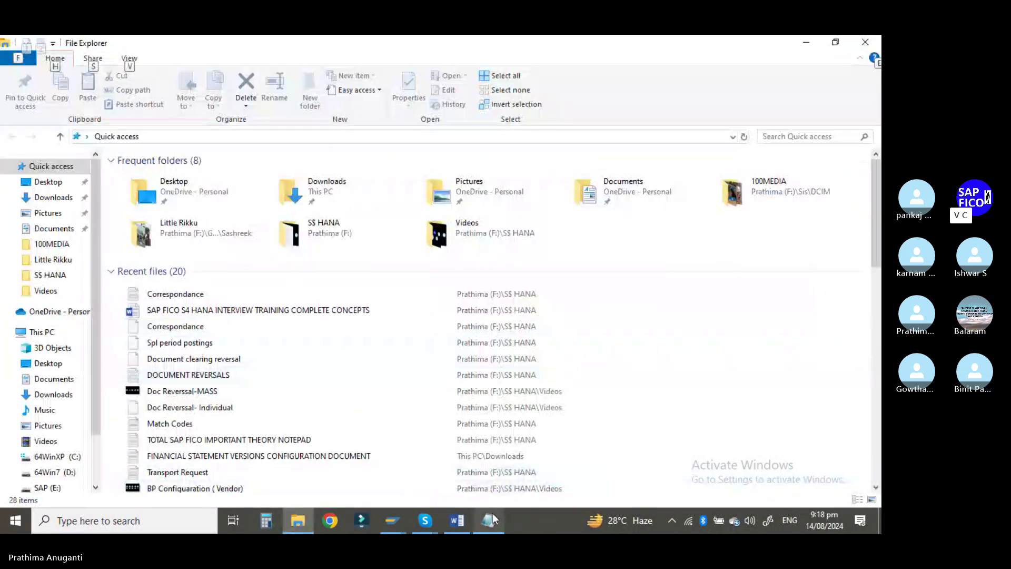
left_click(393, 524)
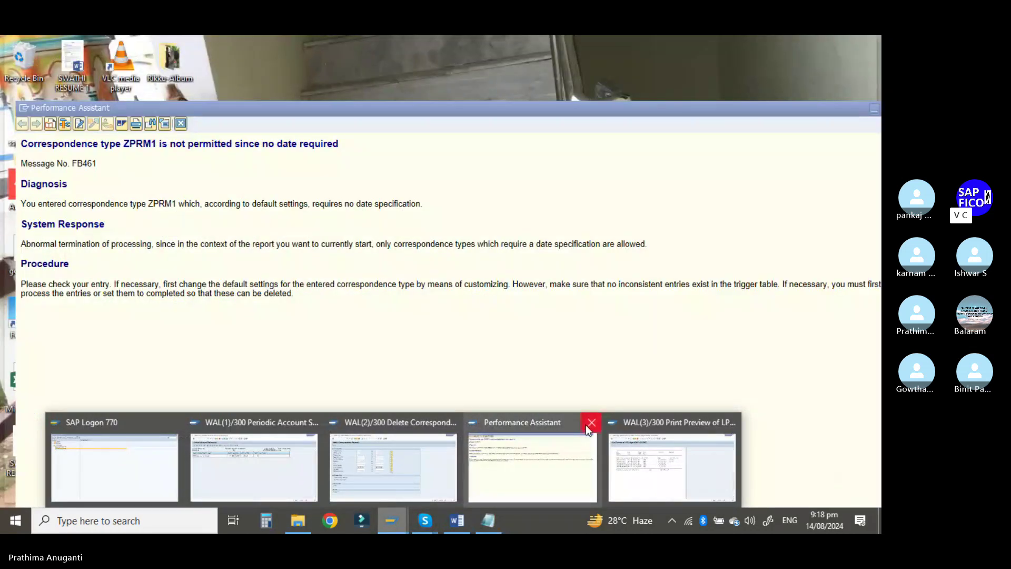
left_click(591, 423)
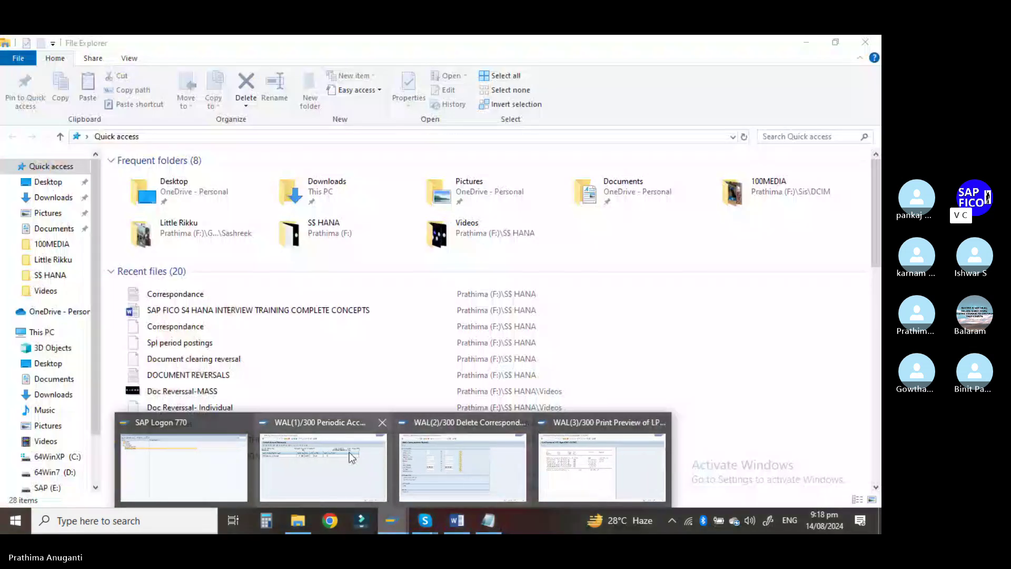
mouse_move(386, 423)
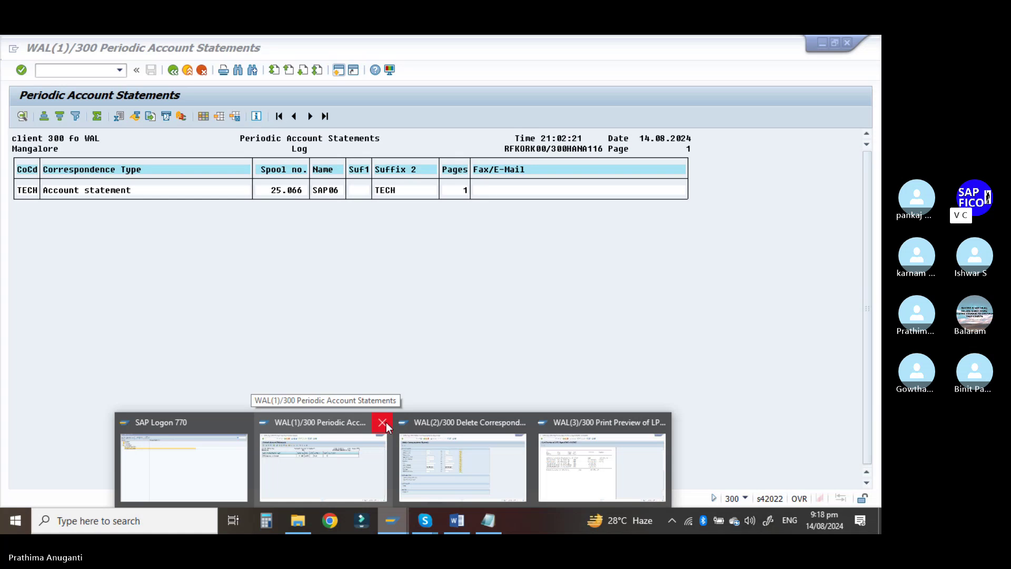
left_click(384, 422)
mouse_move(387, 422)
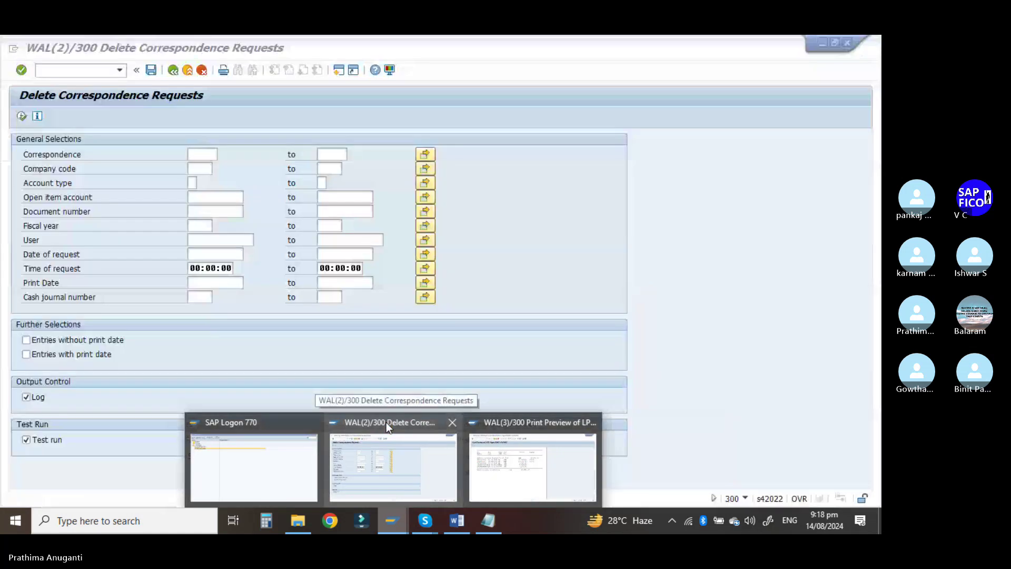